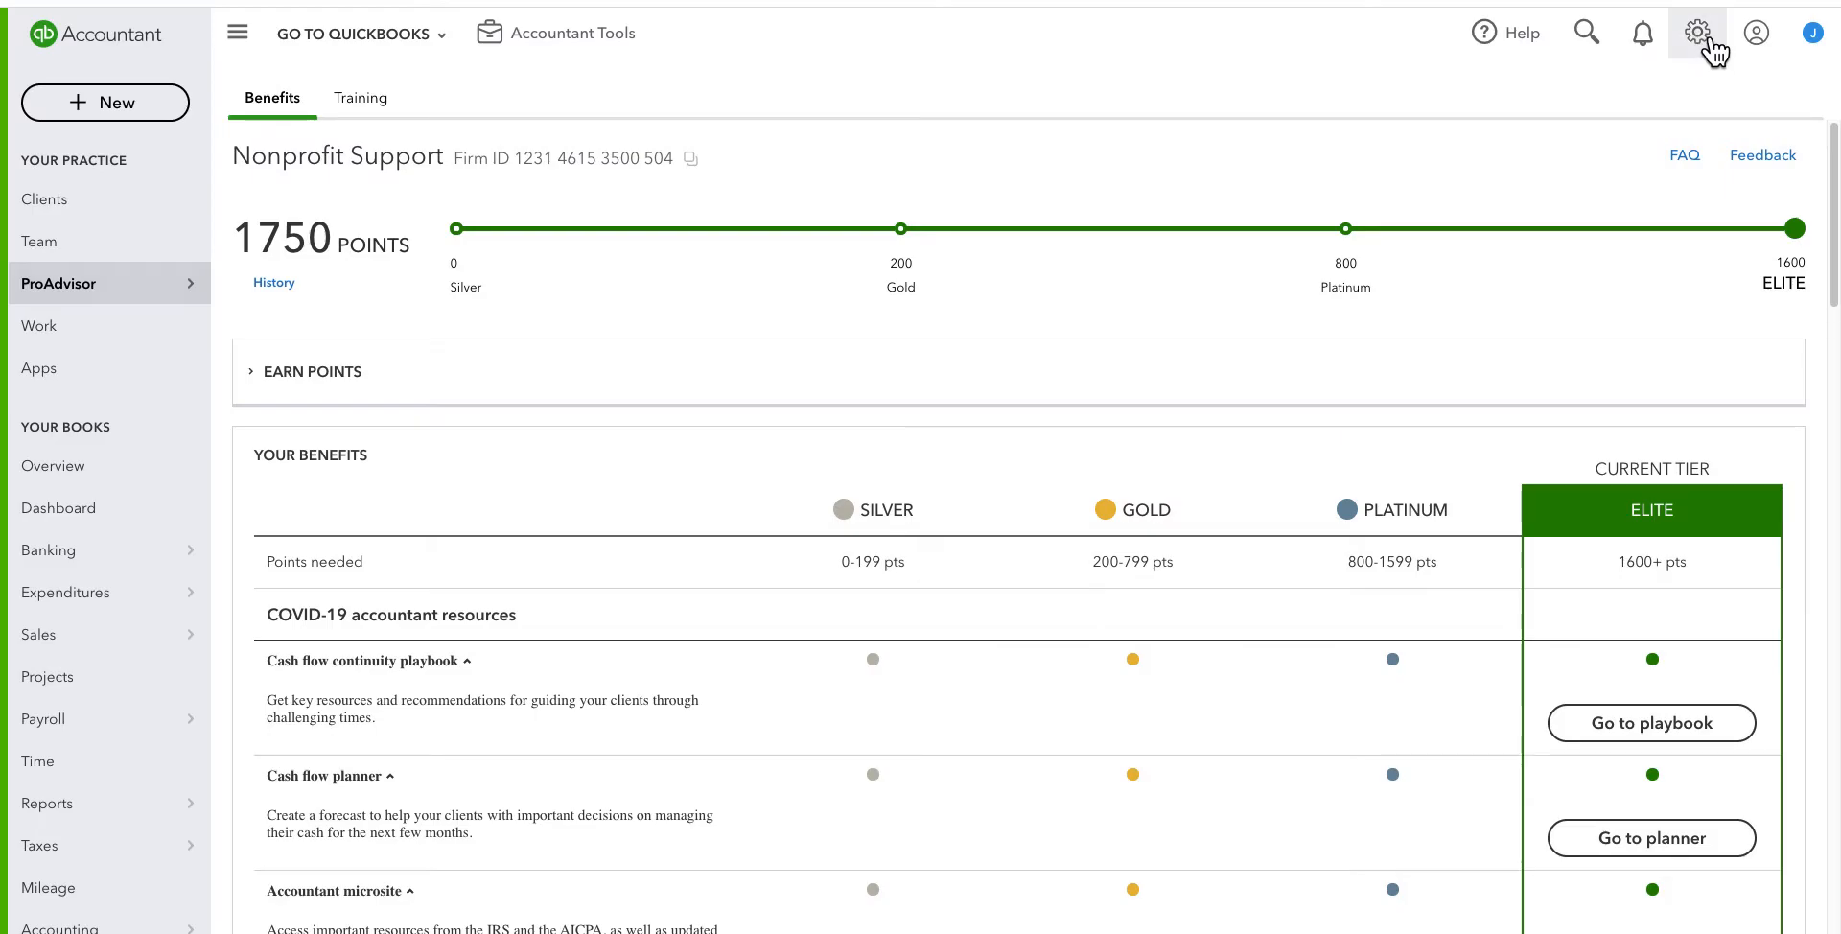
Open the Budgeting tool and start a new budget
click(1698, 36)
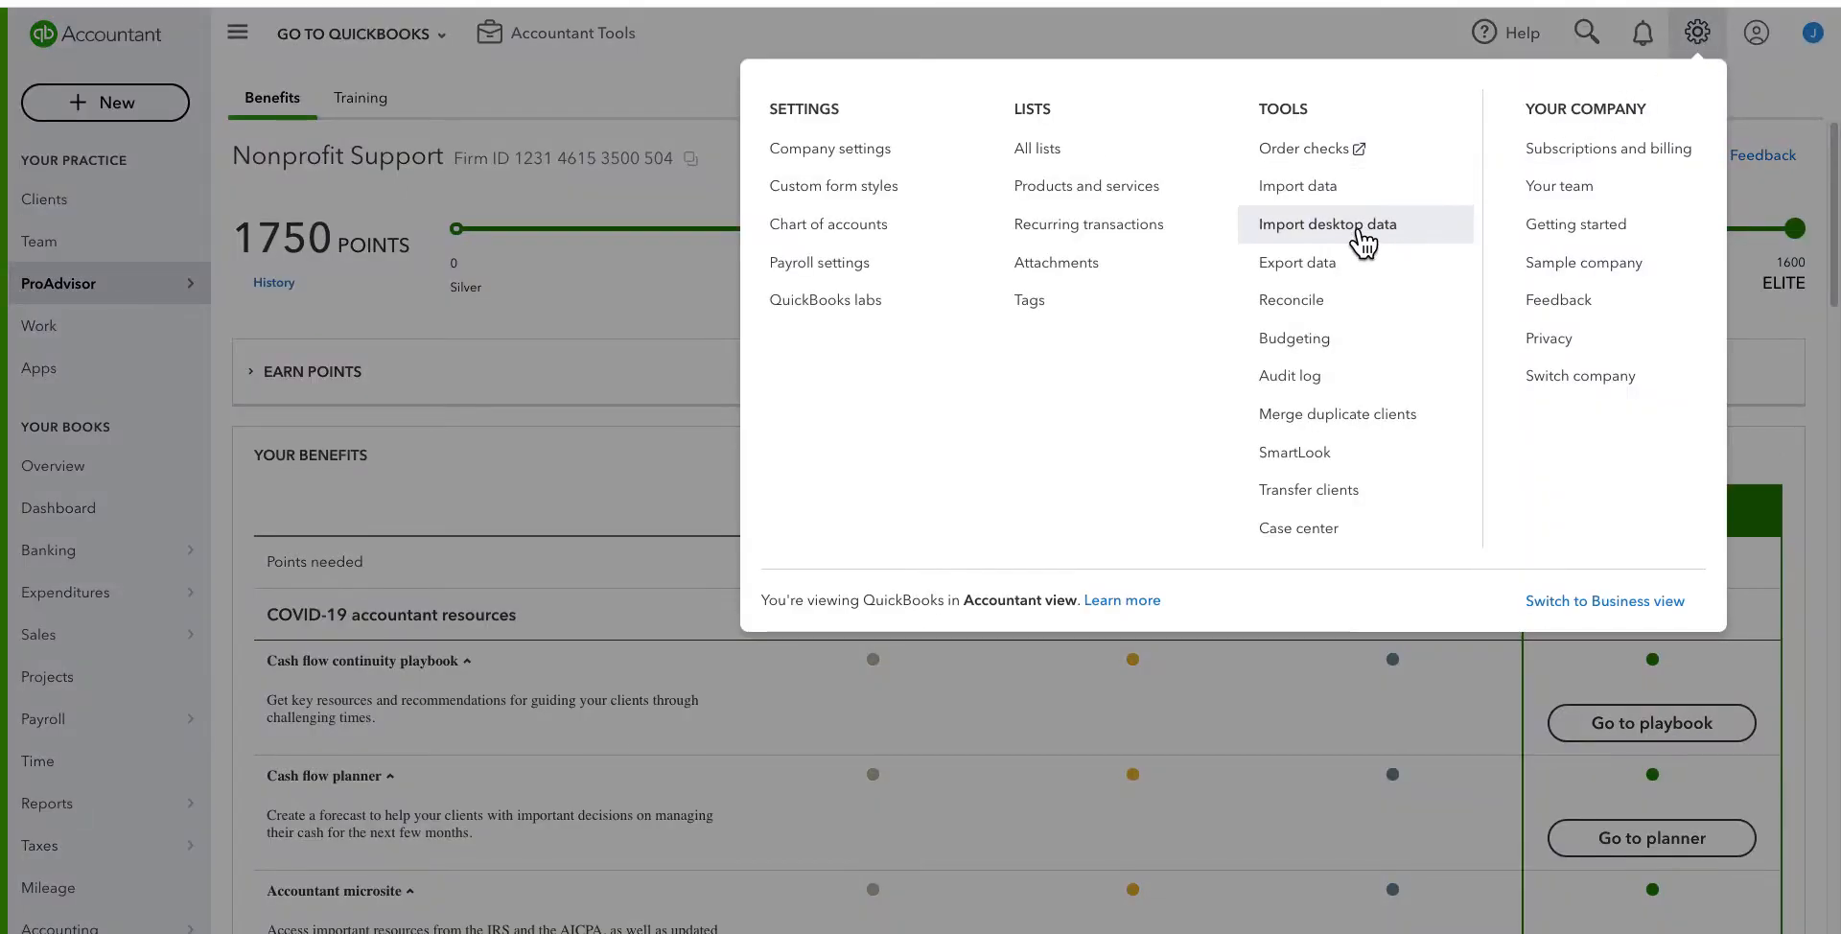
click(1338, 361)
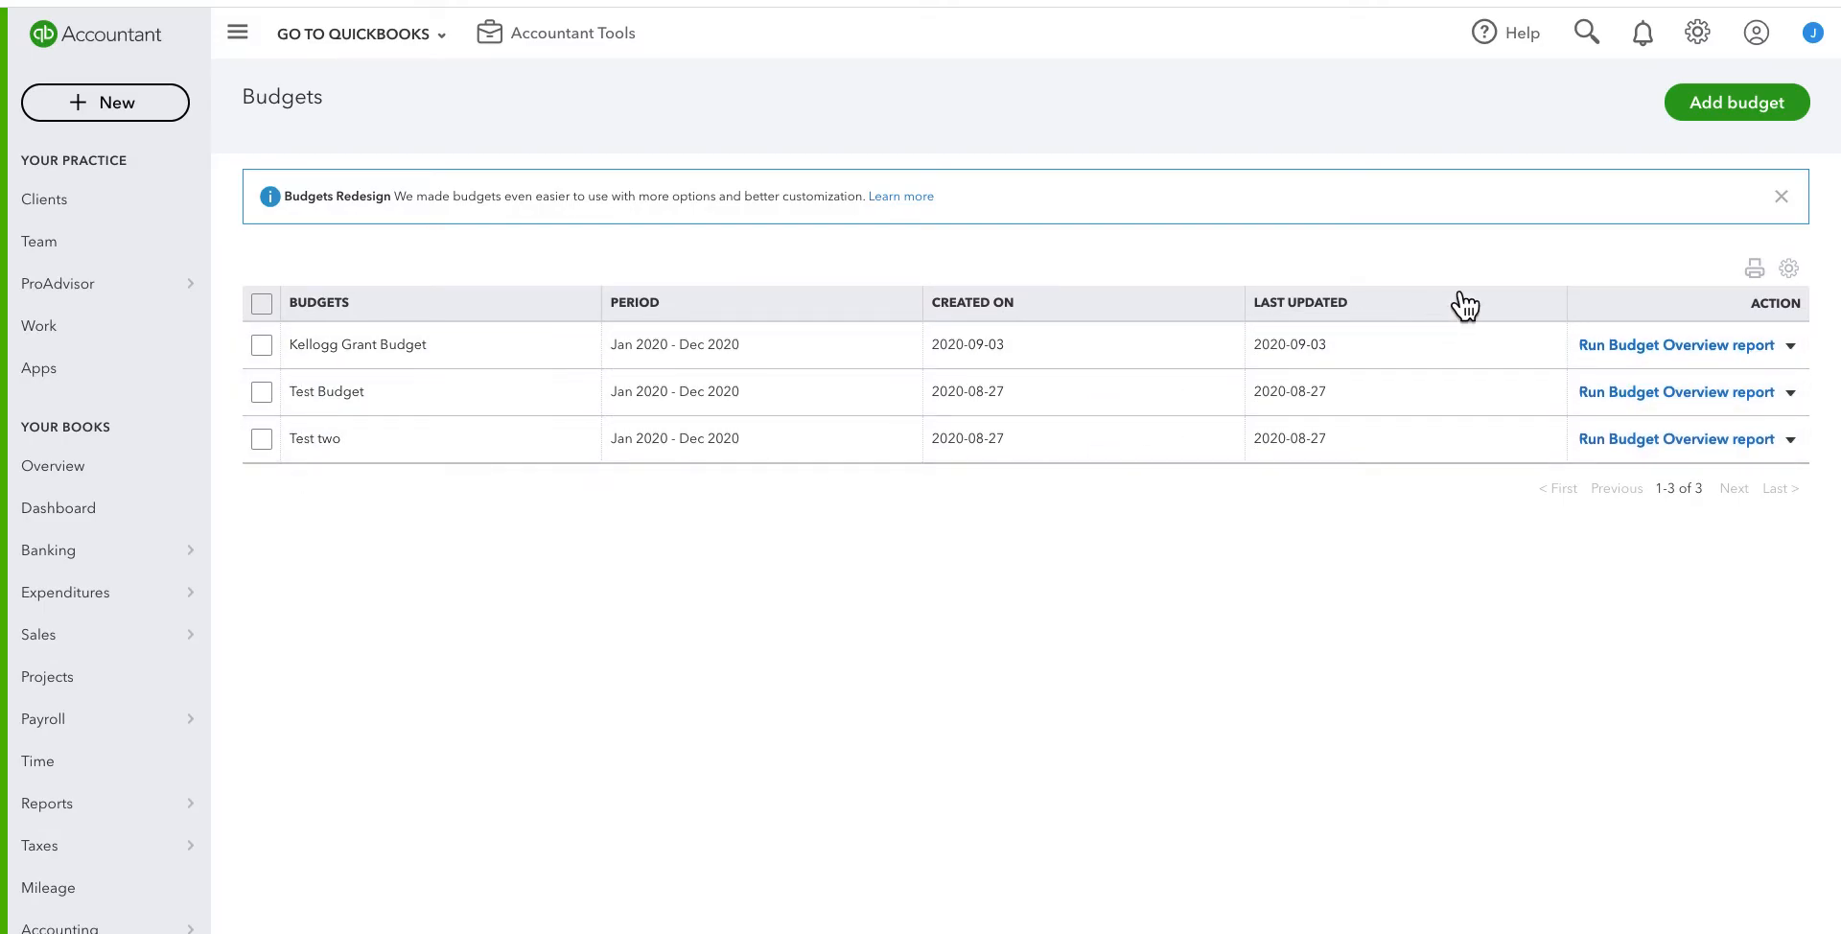
click(1736, 111)
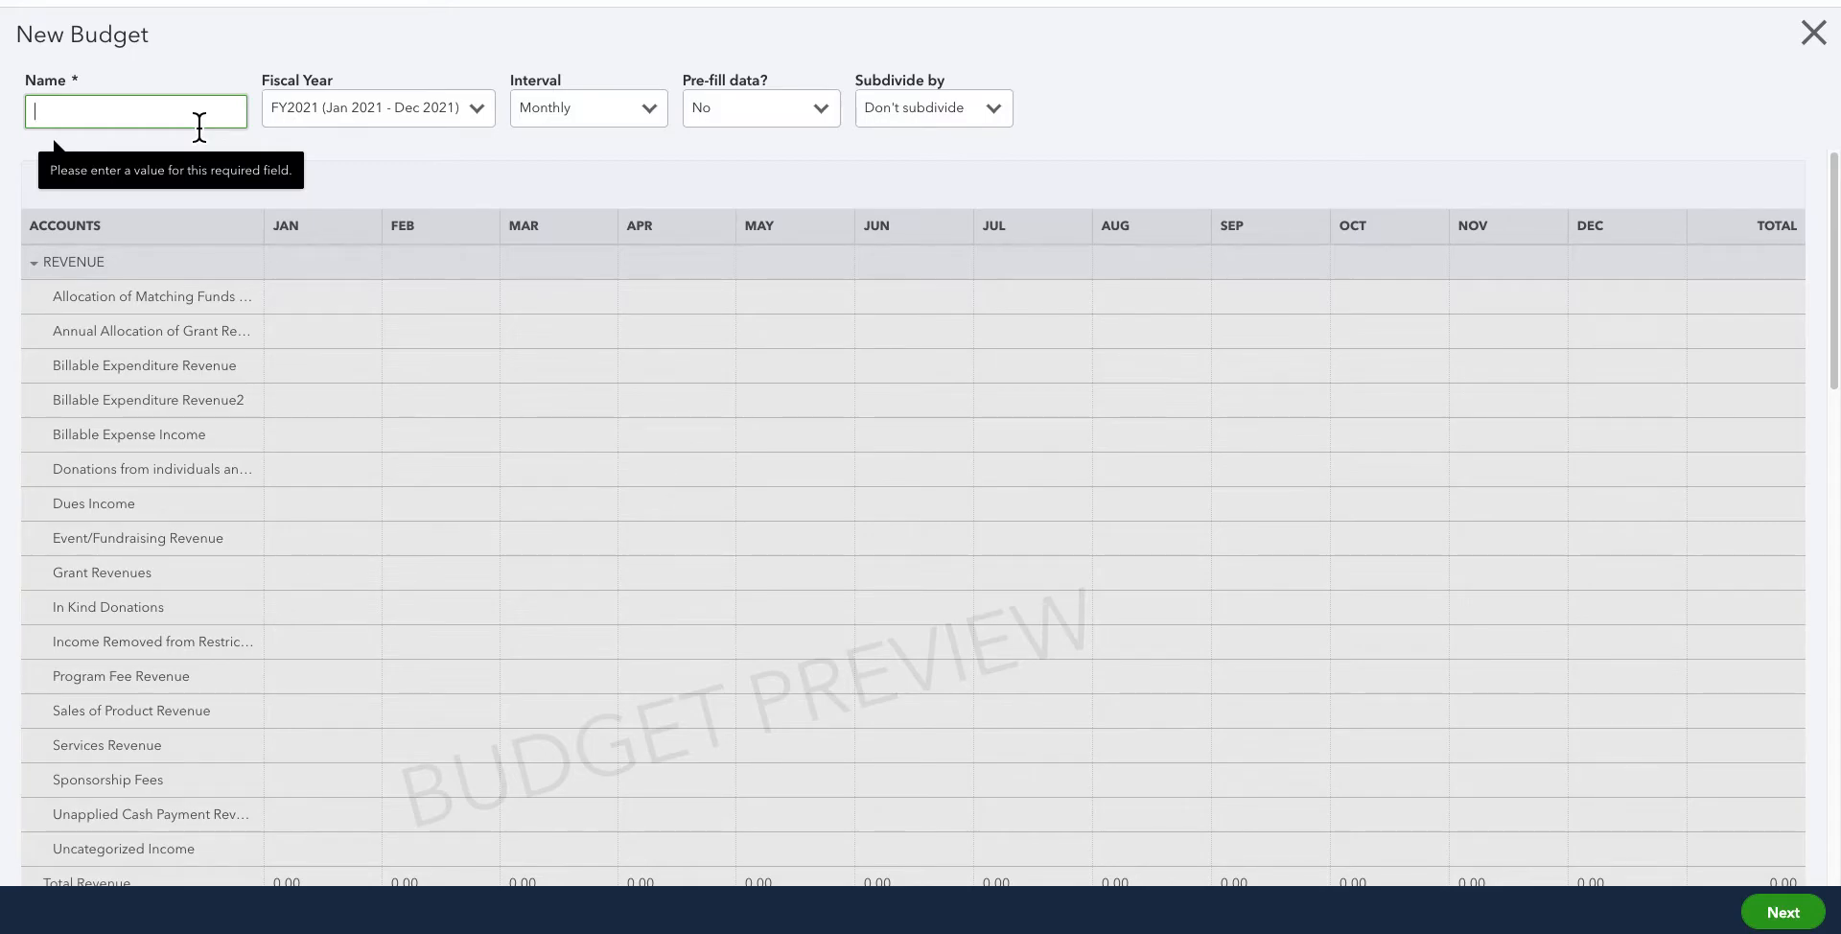
Name the new budget Demo Budget and choose fiscal year FY2021 (Jan 2021 - Dec 2021)
text(Dem)
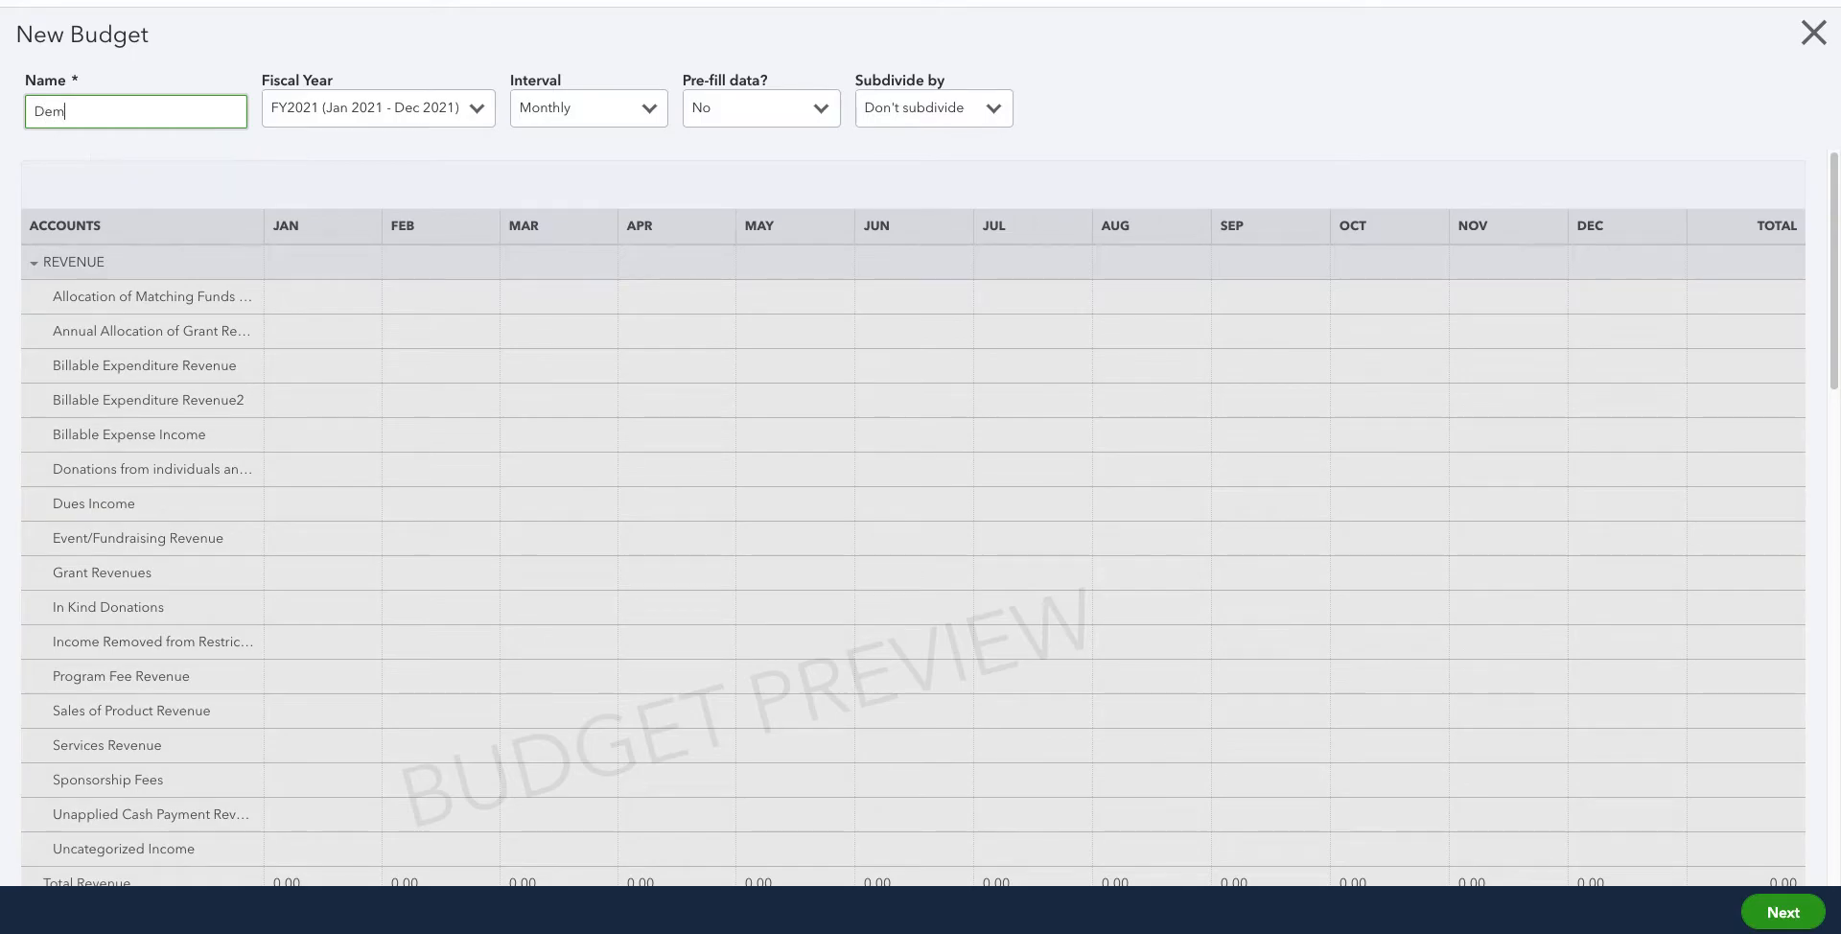
text(o Budget)
click(273, 160)
click(485, 132)
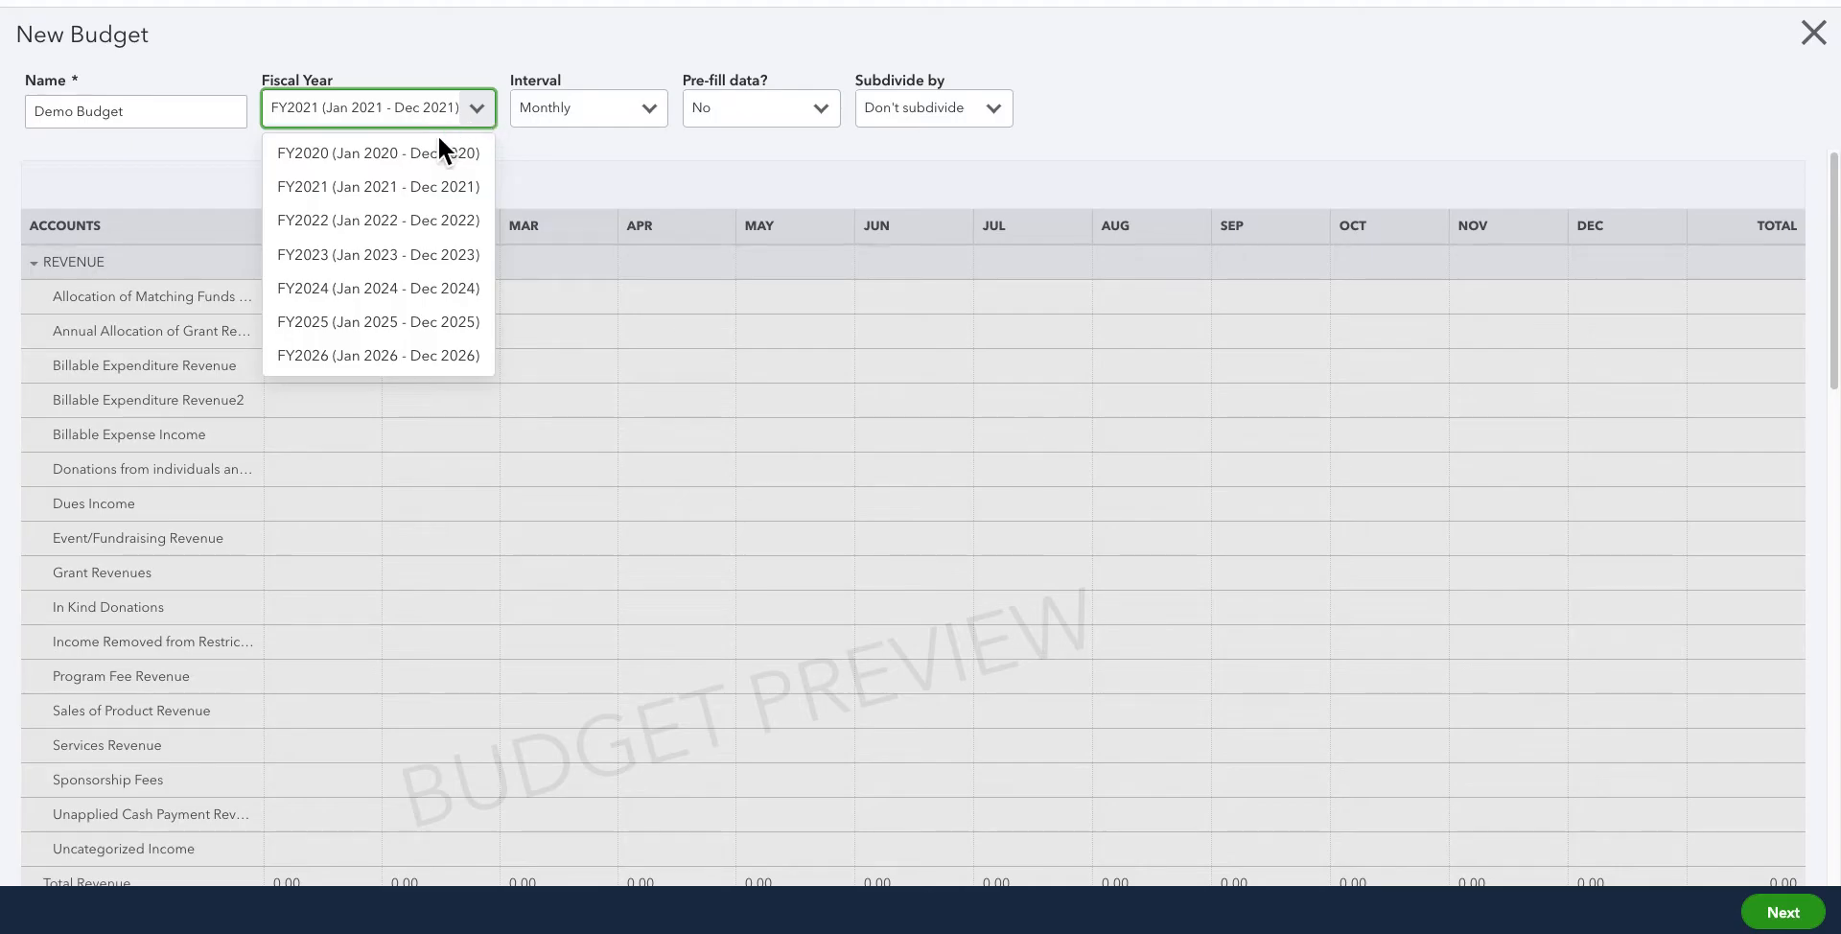
click(466, 204)
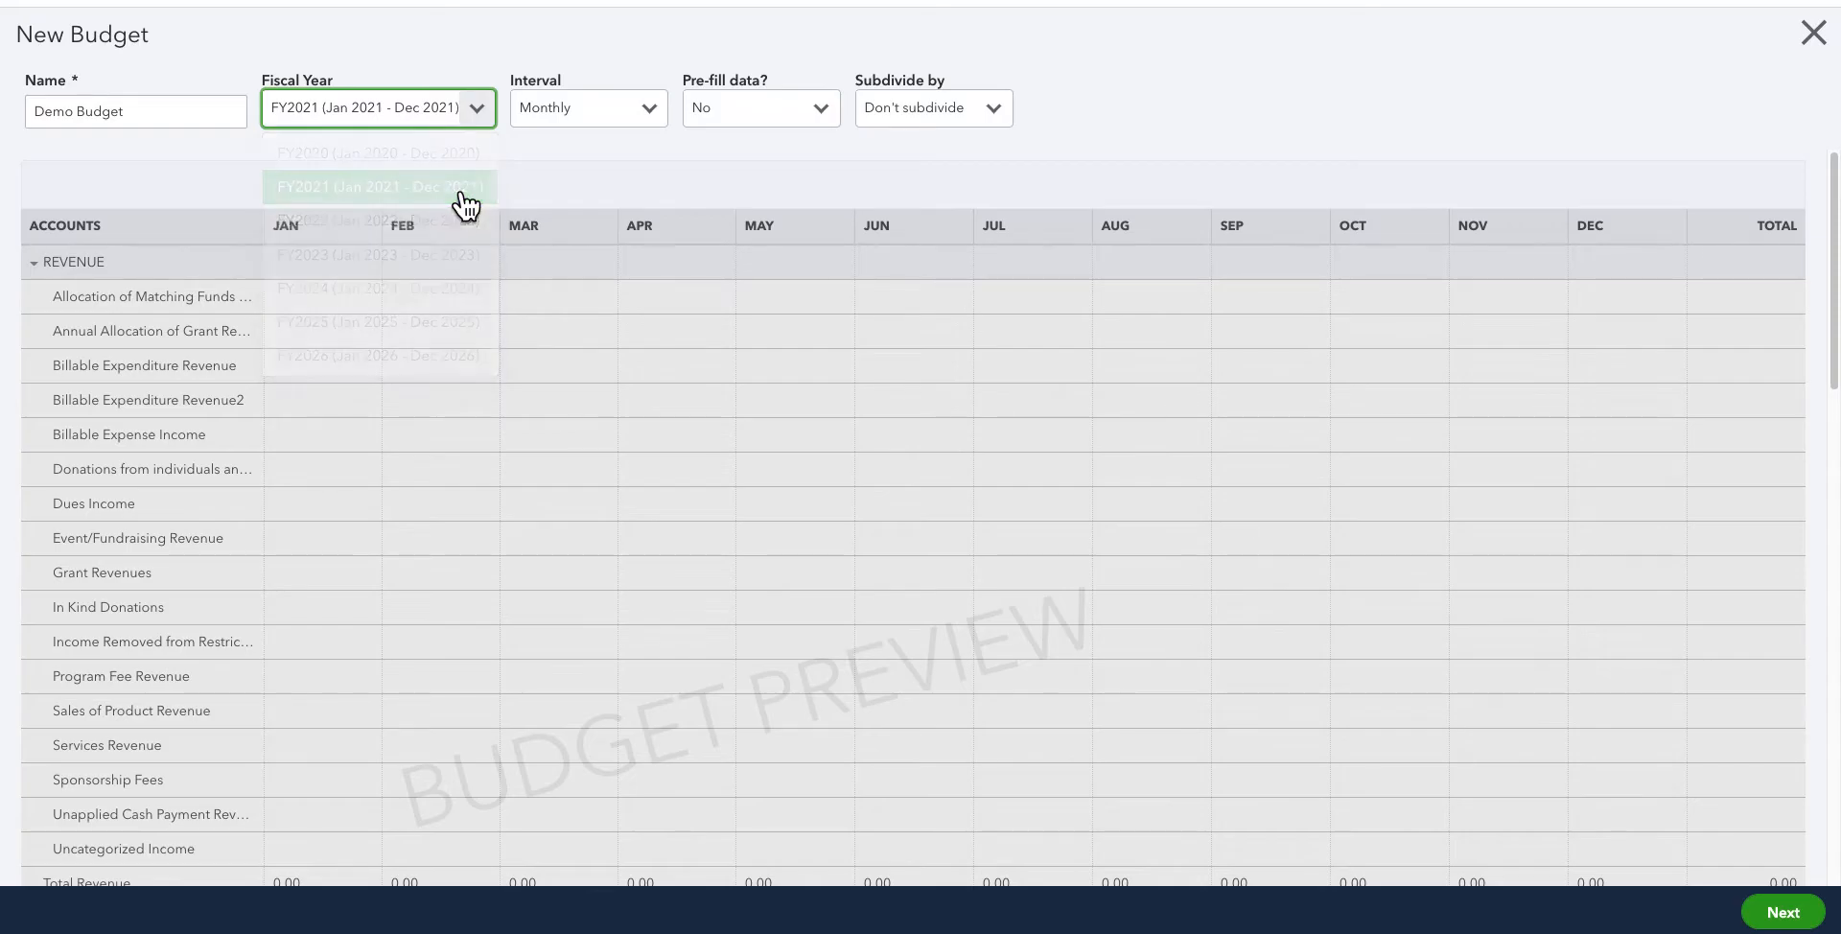
Preview the budget with Yearly and Quarterly intervals before returning it to Monthly, and check the pre-fill data options
click(674, 120)
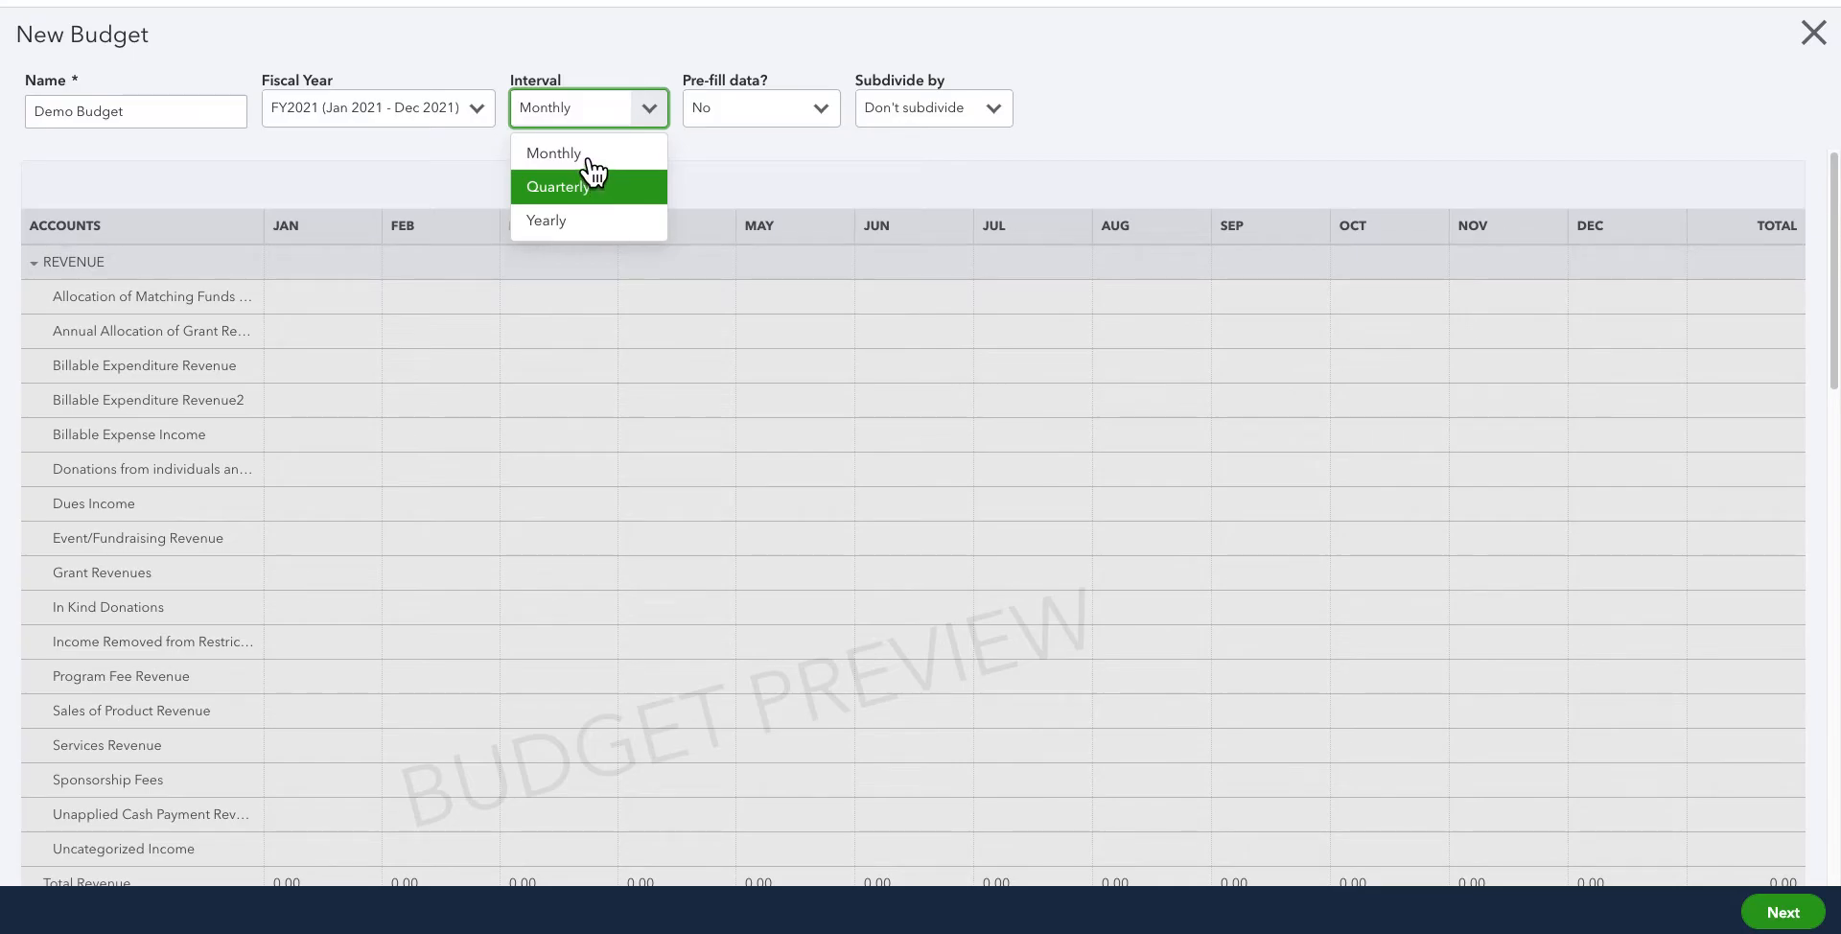
click(574, 225)
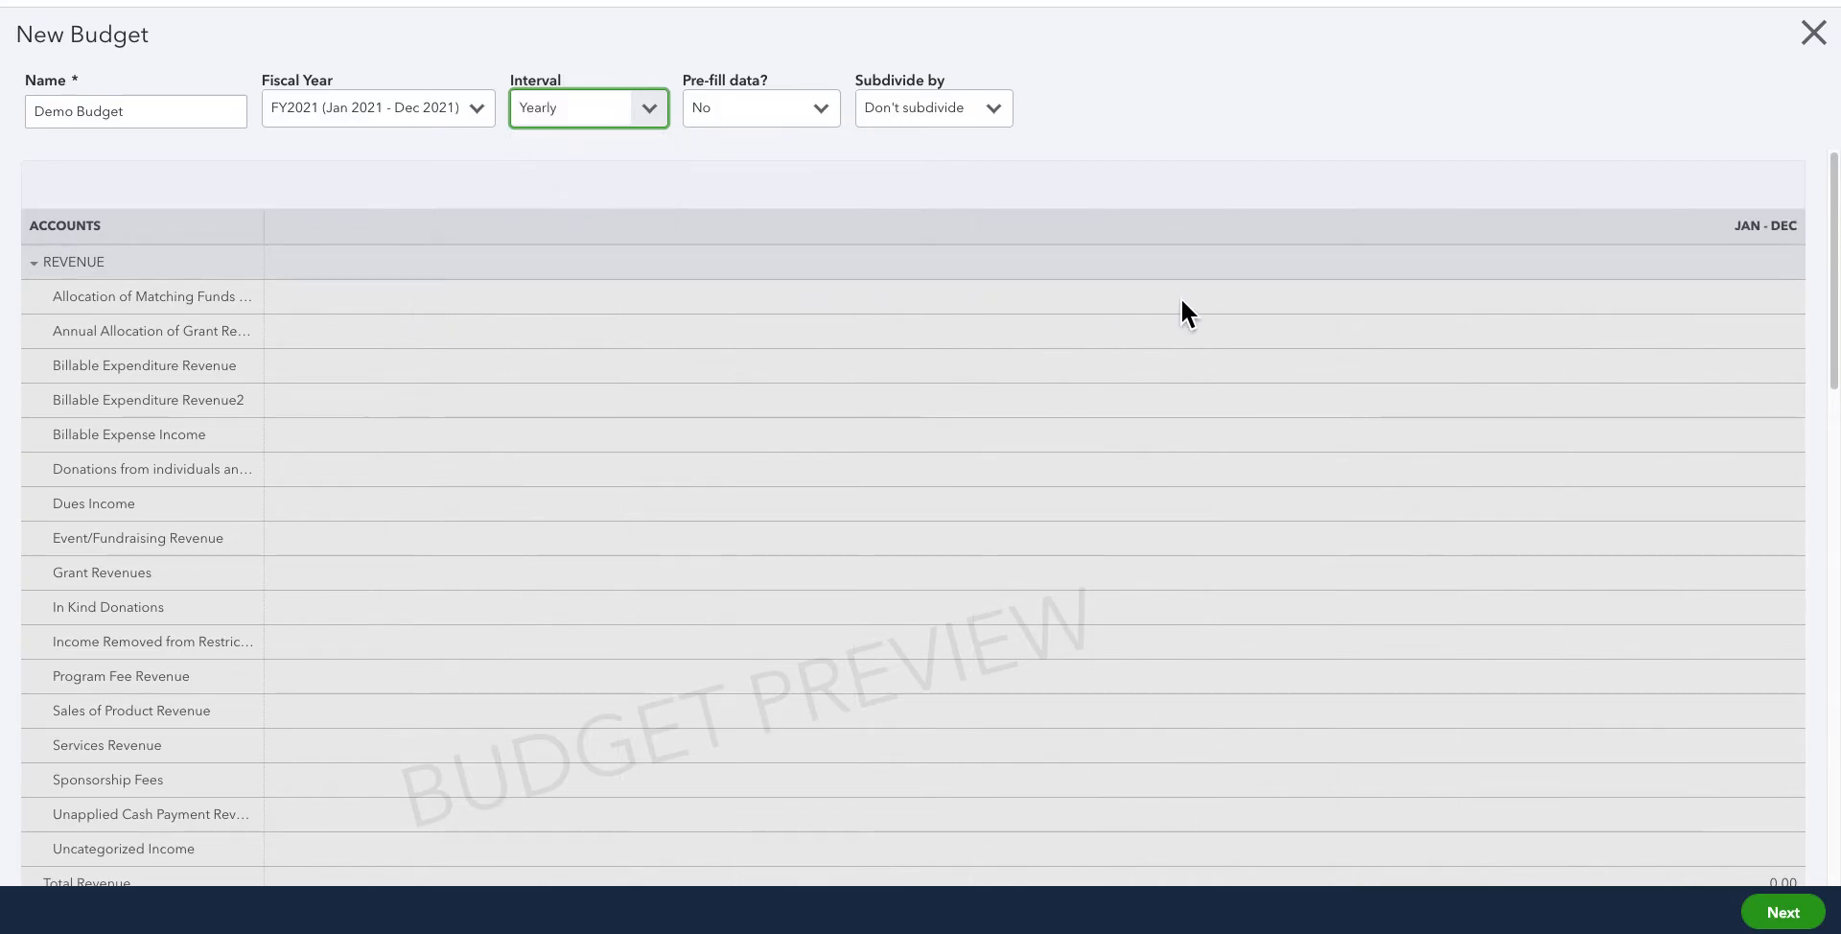
click(653, 112)
click(635, 192)
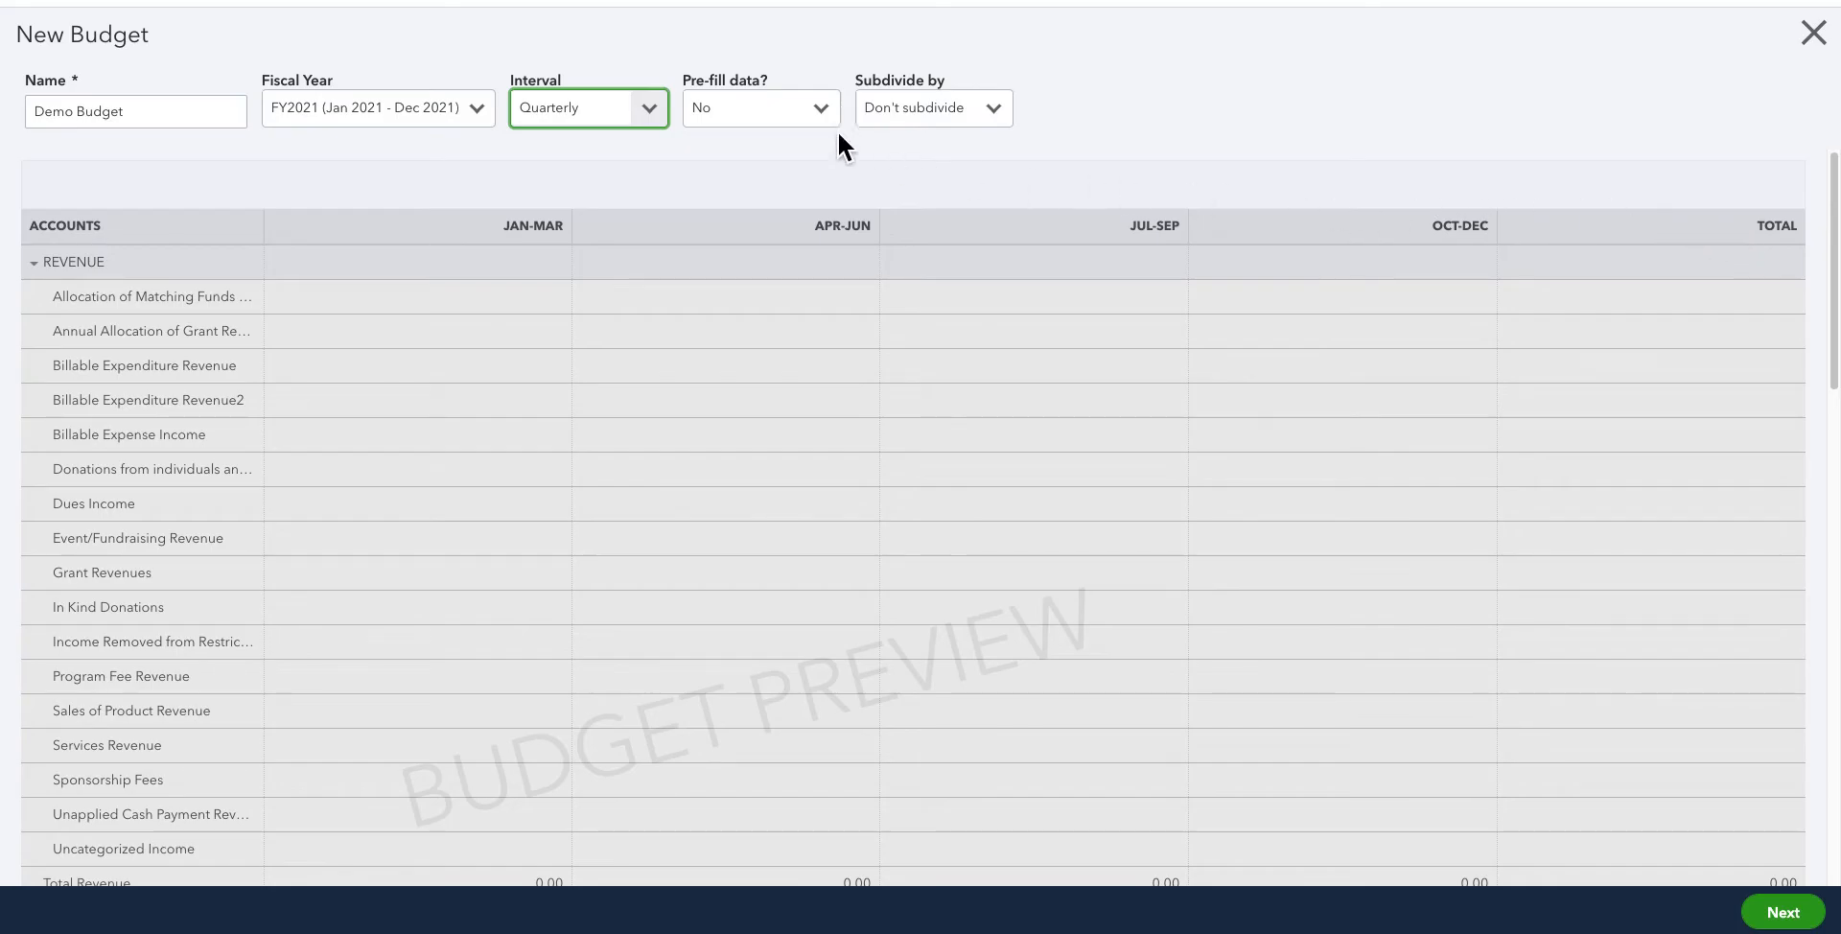
click(664, 121)
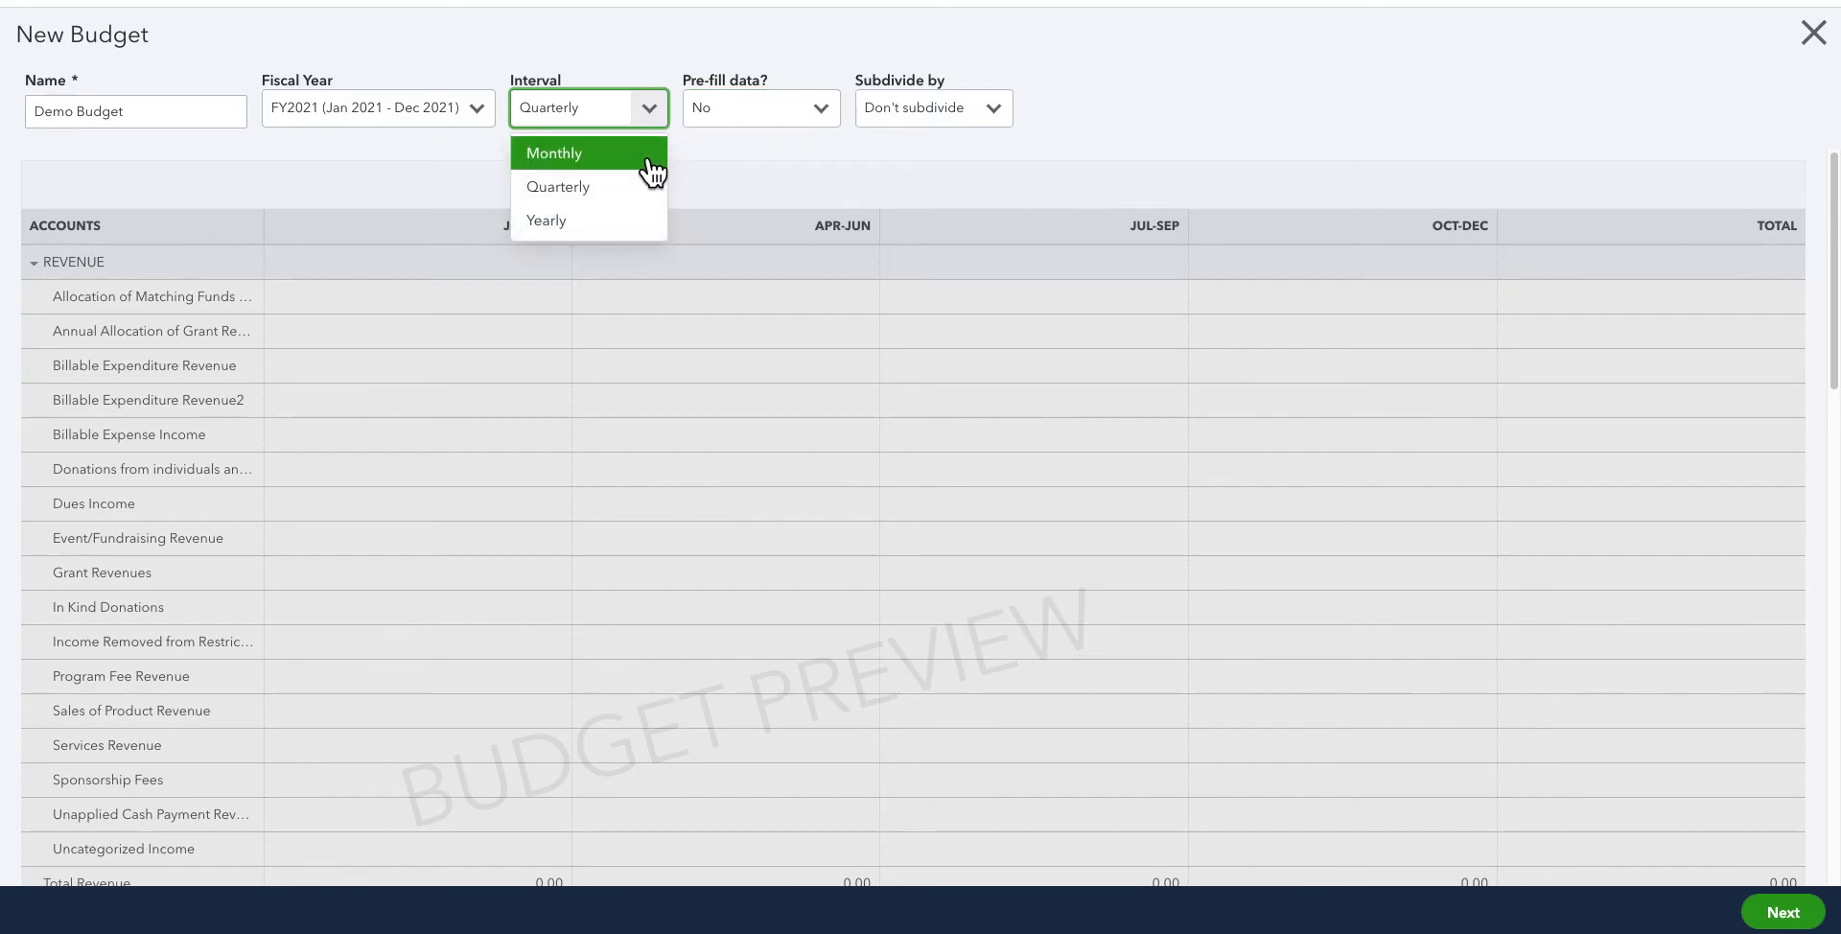
click(652, 163)
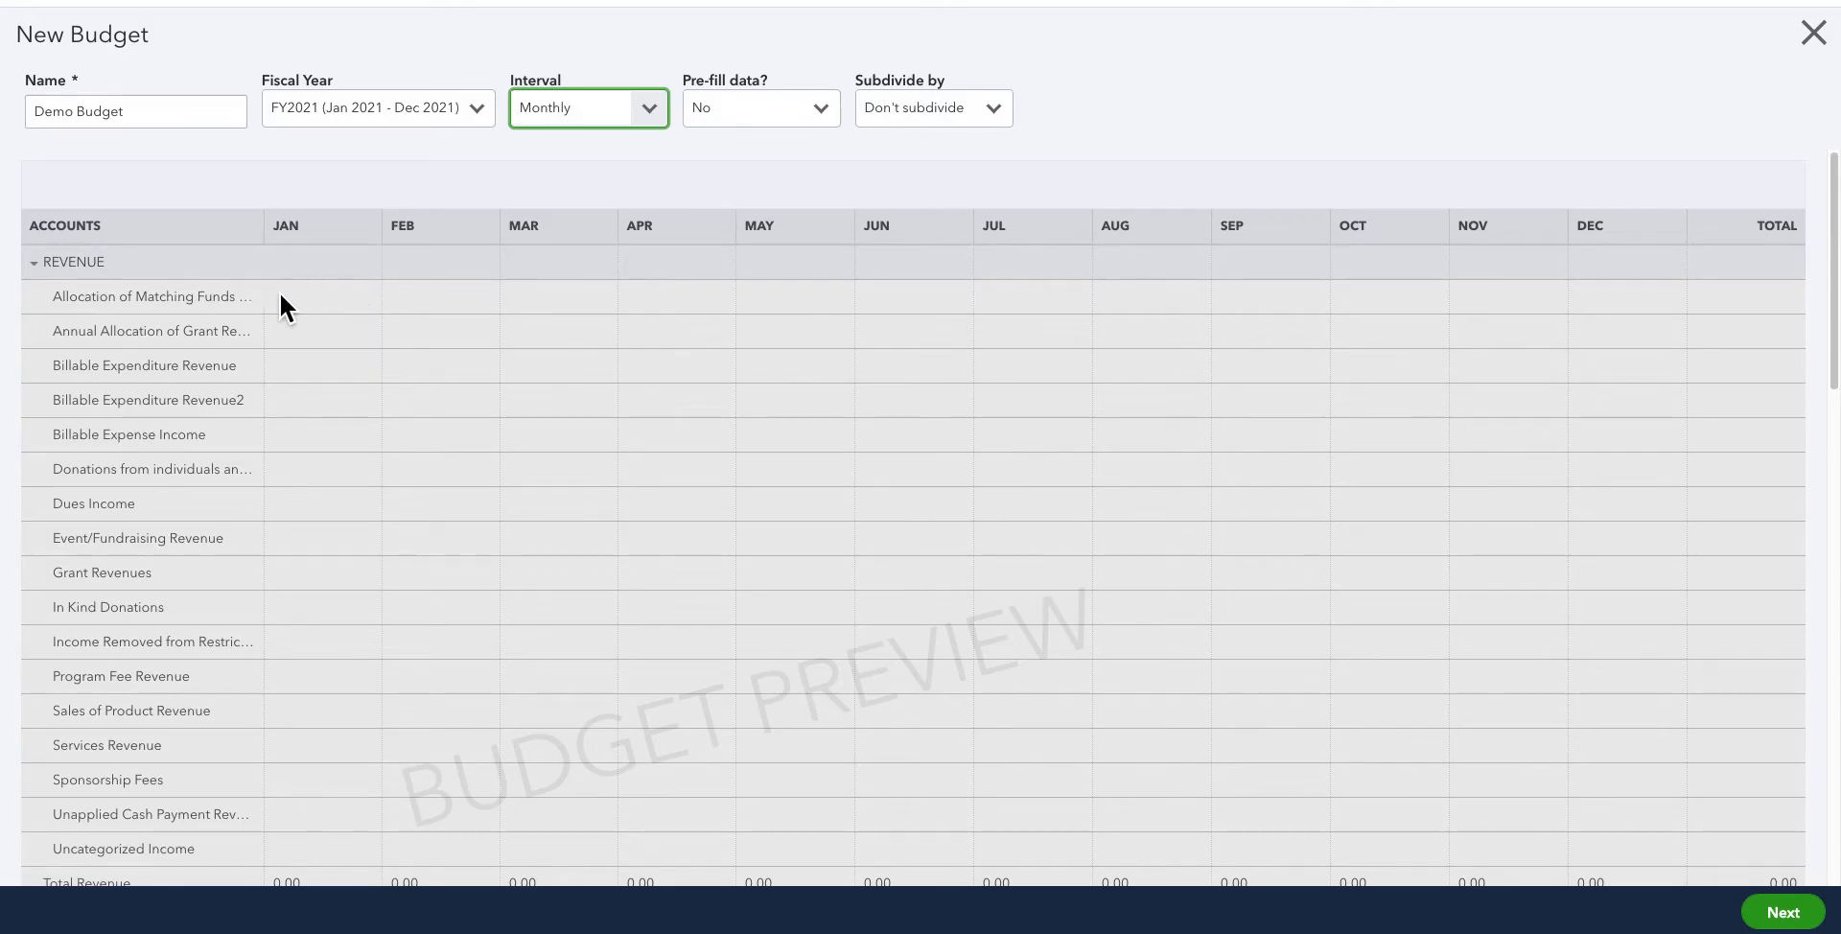
click(830, 128)
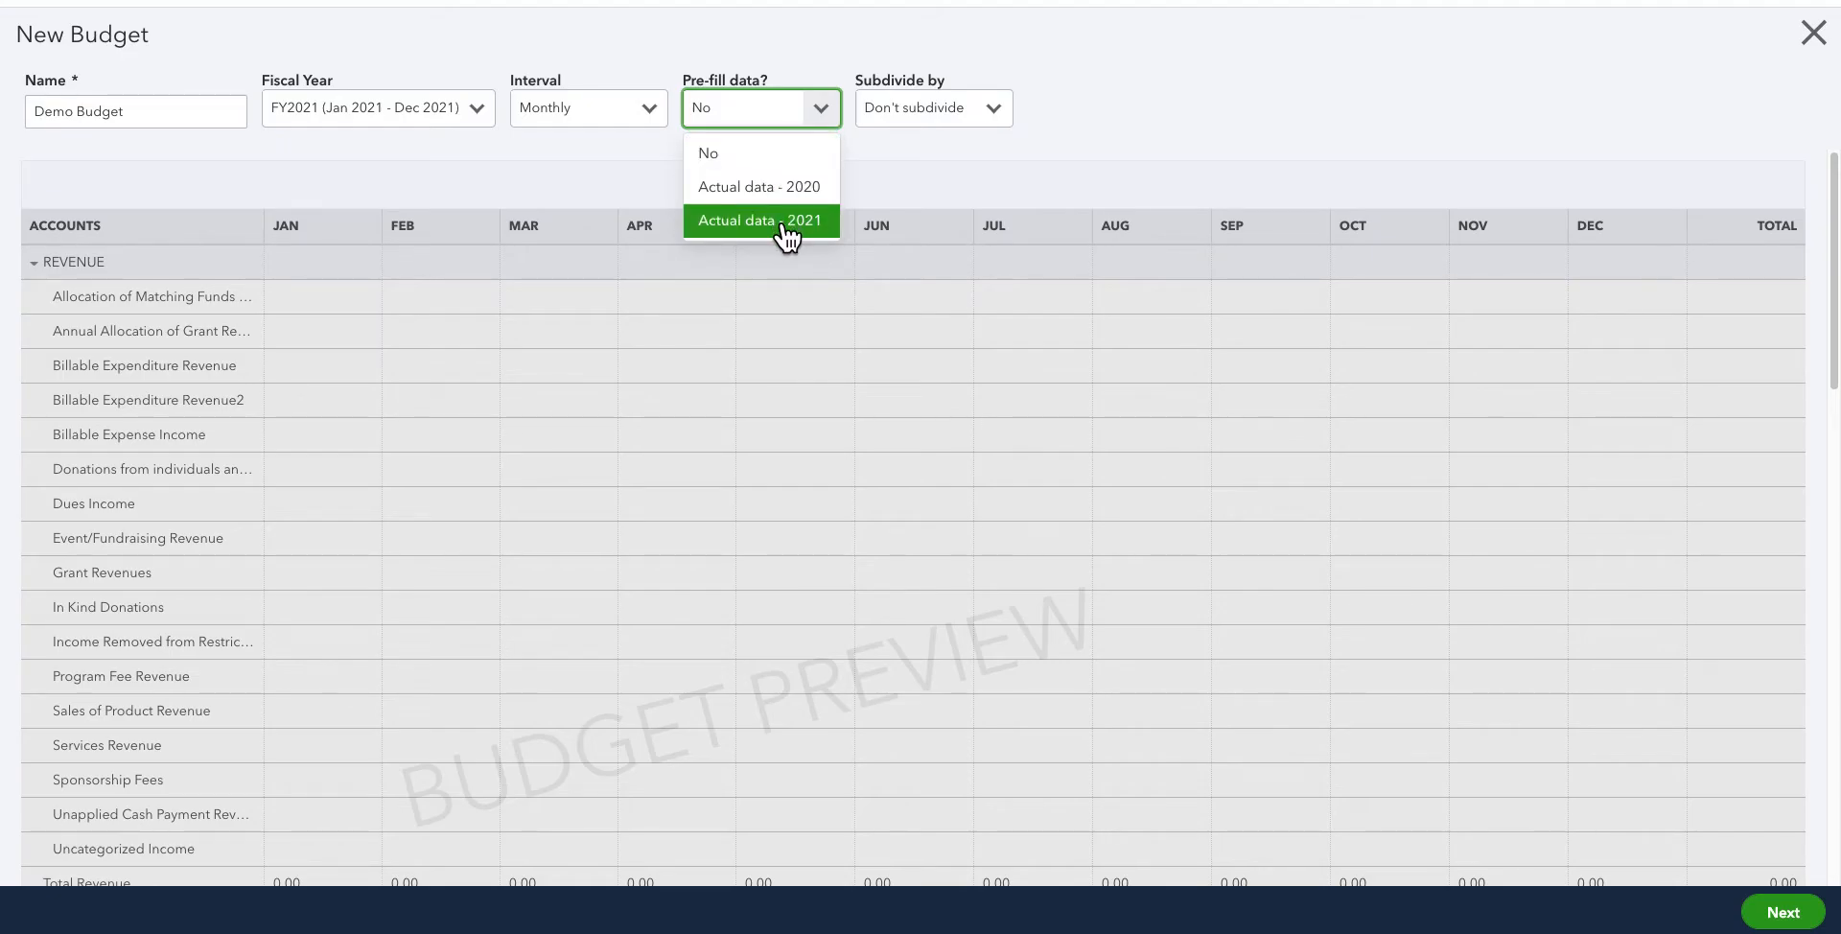
click(995, 135)
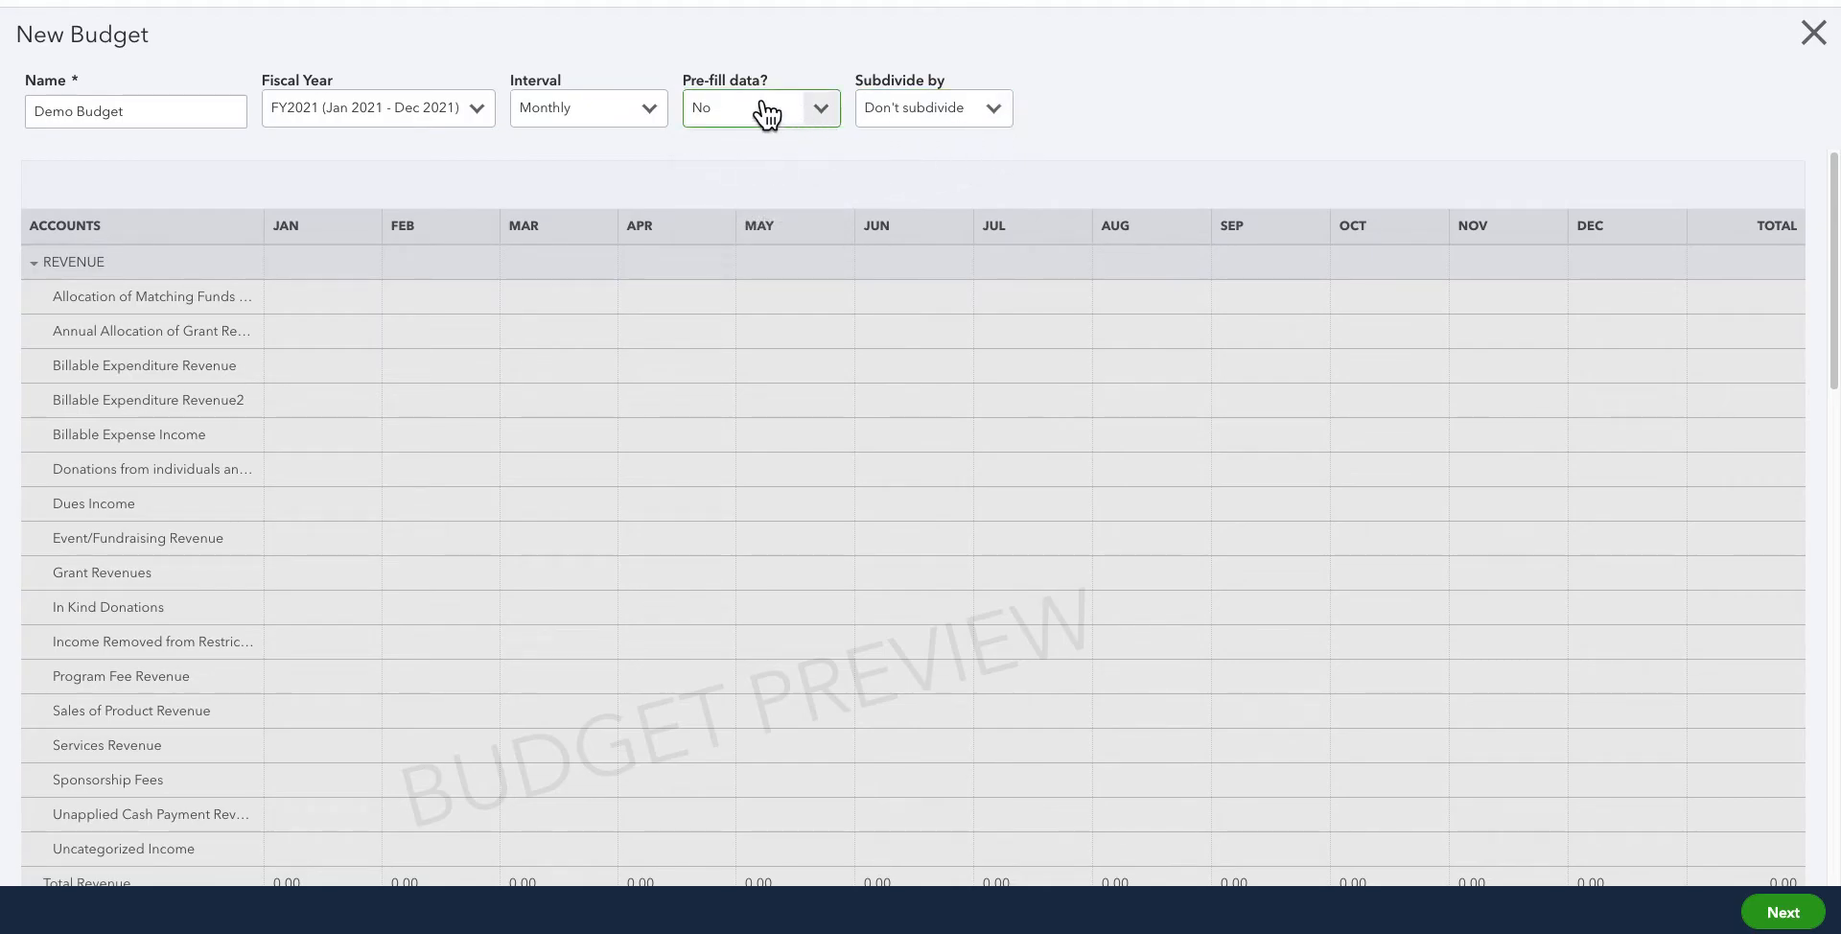
Subdivide the budget by Donor and look through the donors offered for subdivided budgets
click(998, 129)
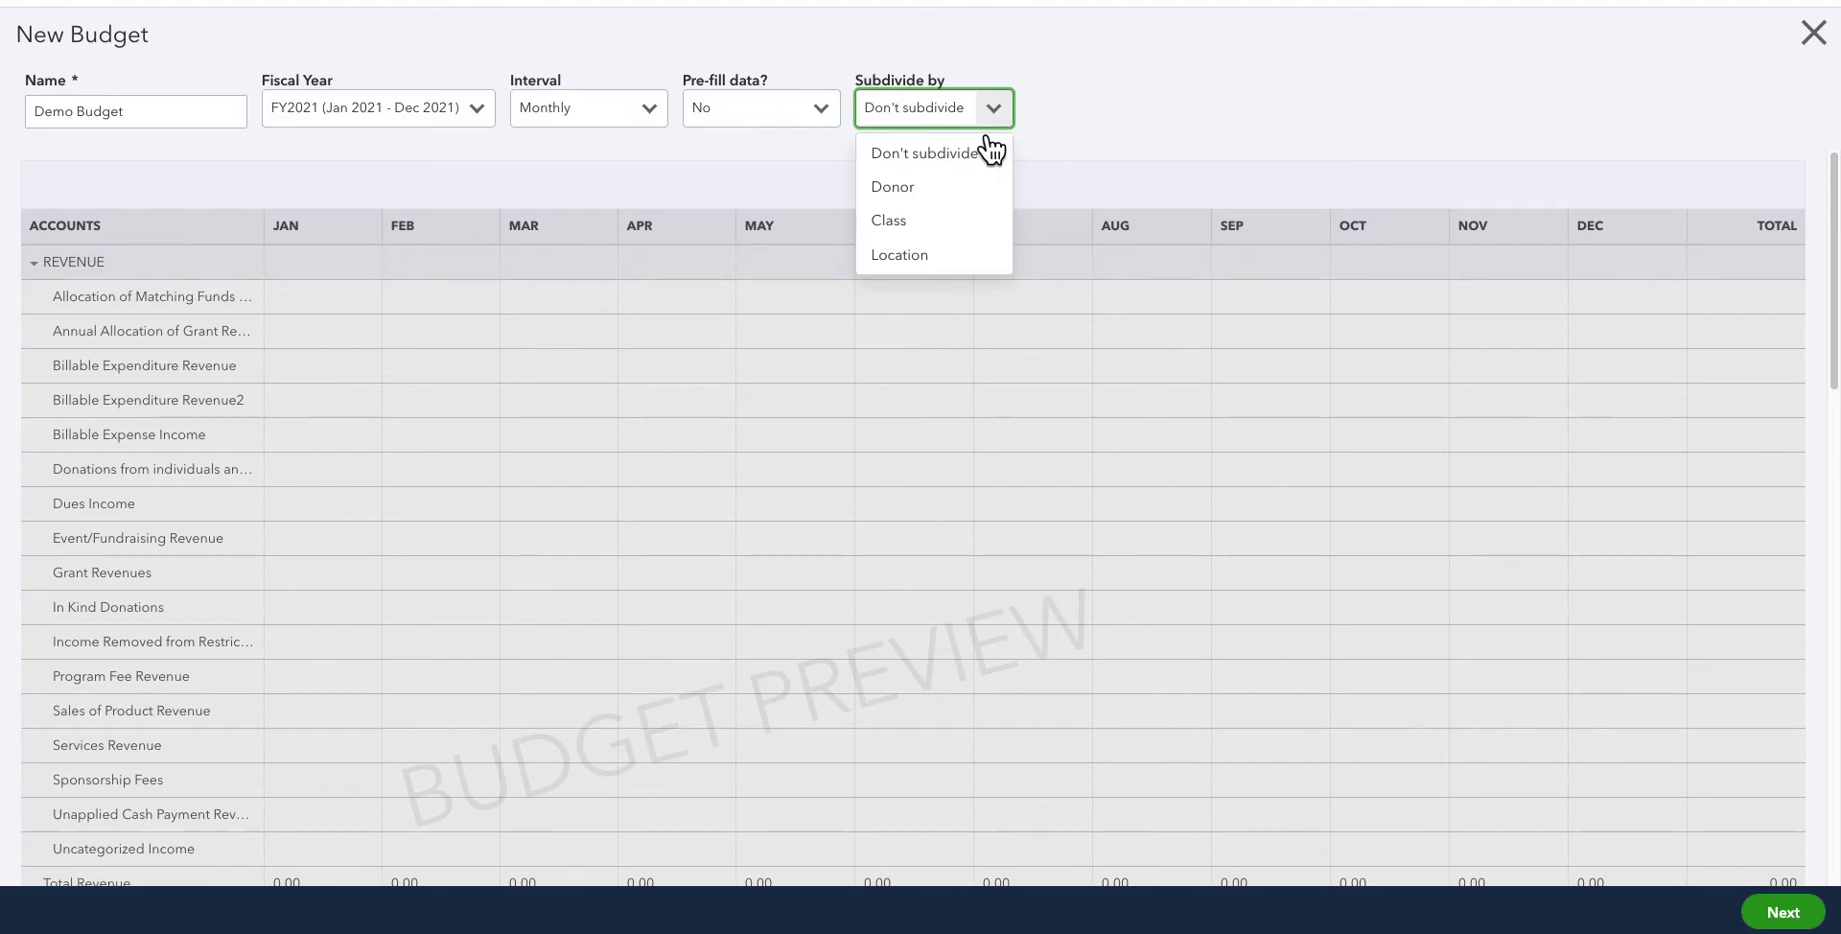
click(962, 197)
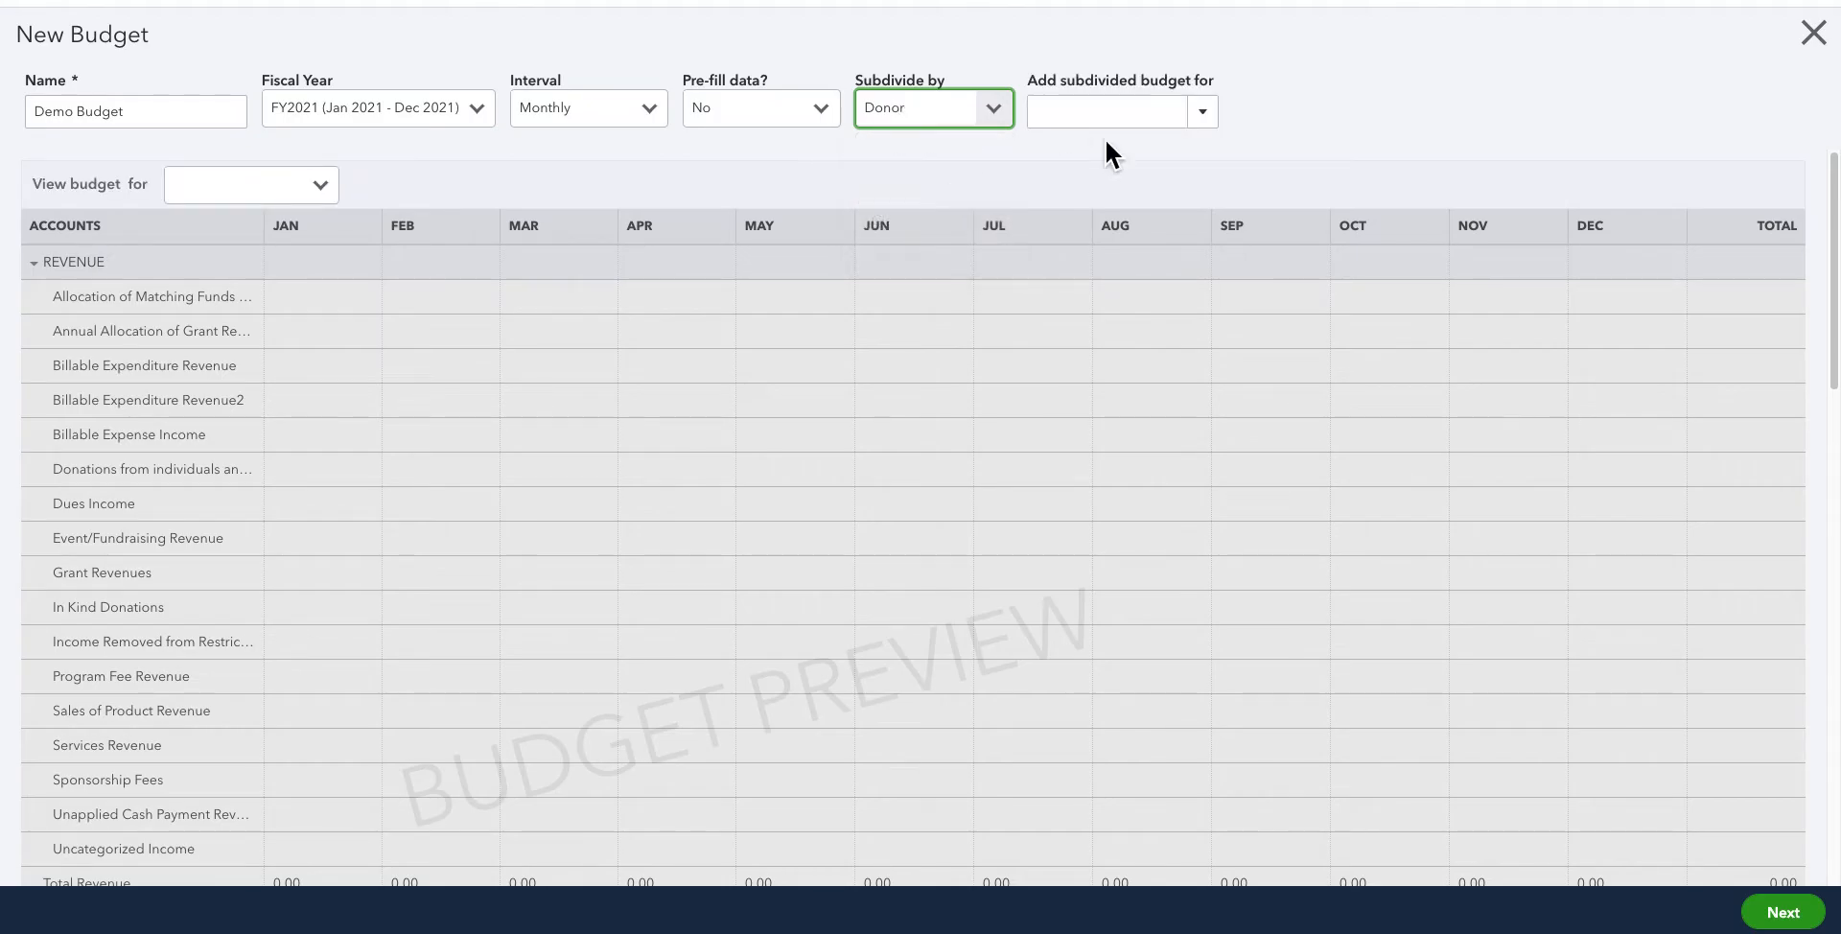
click(1204, 113)
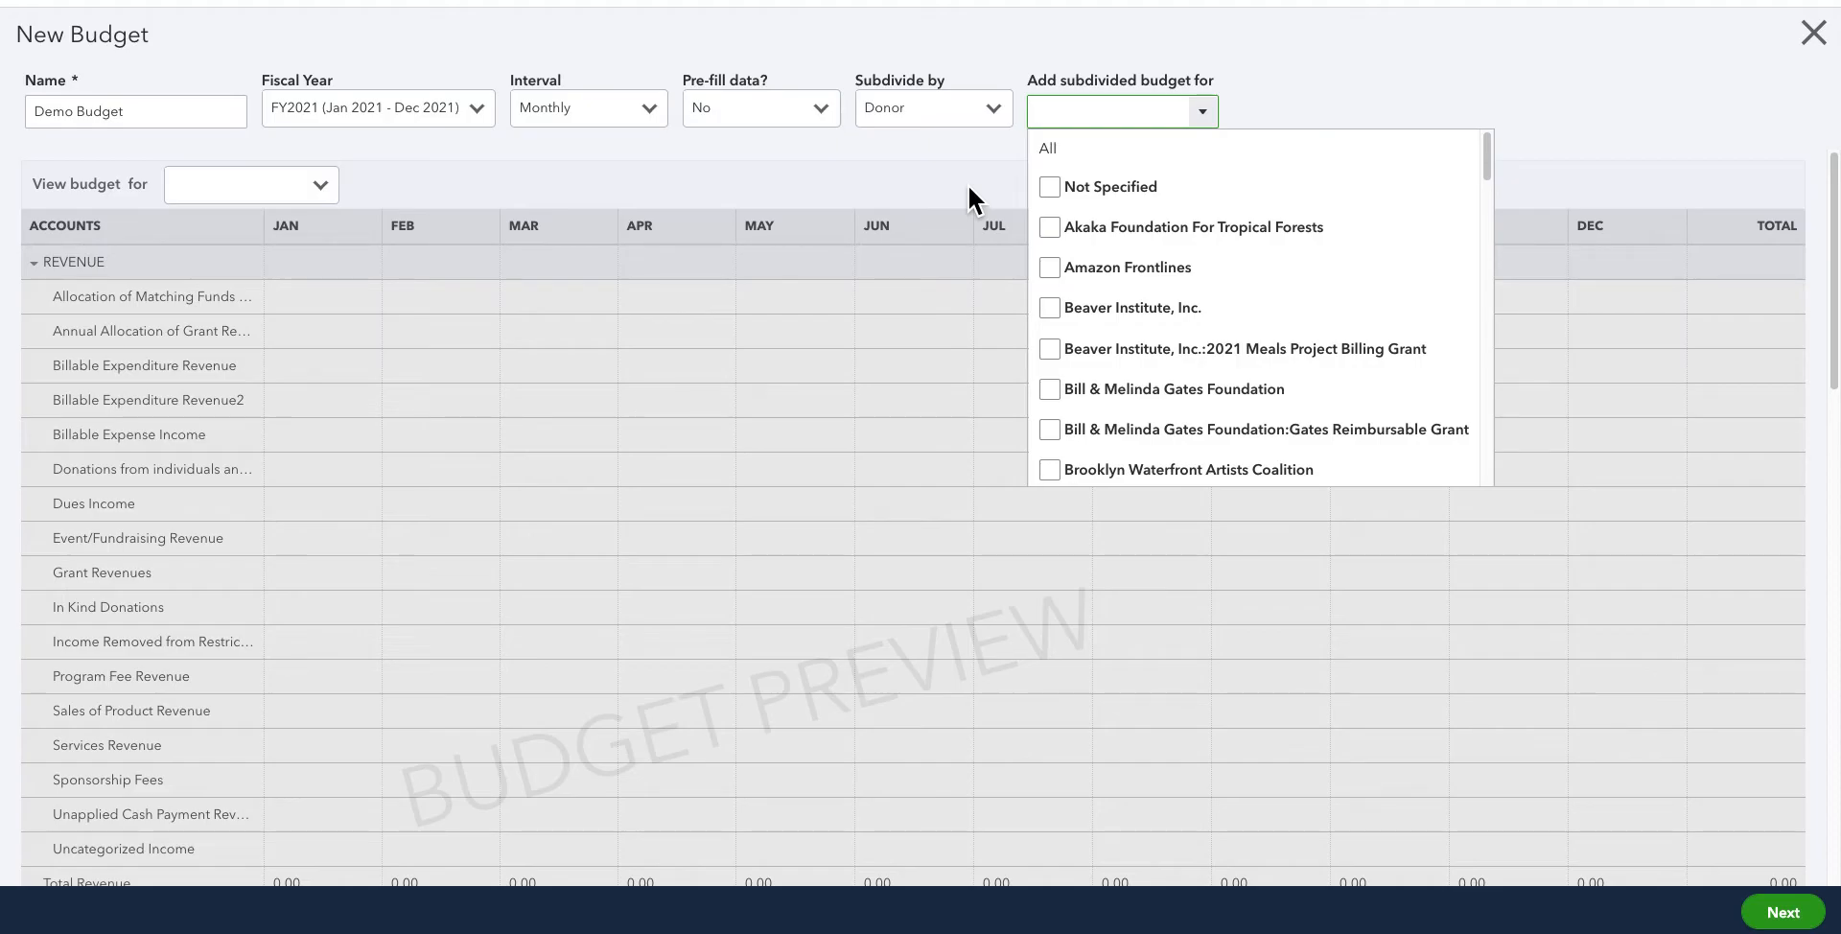
click(1302, 60)
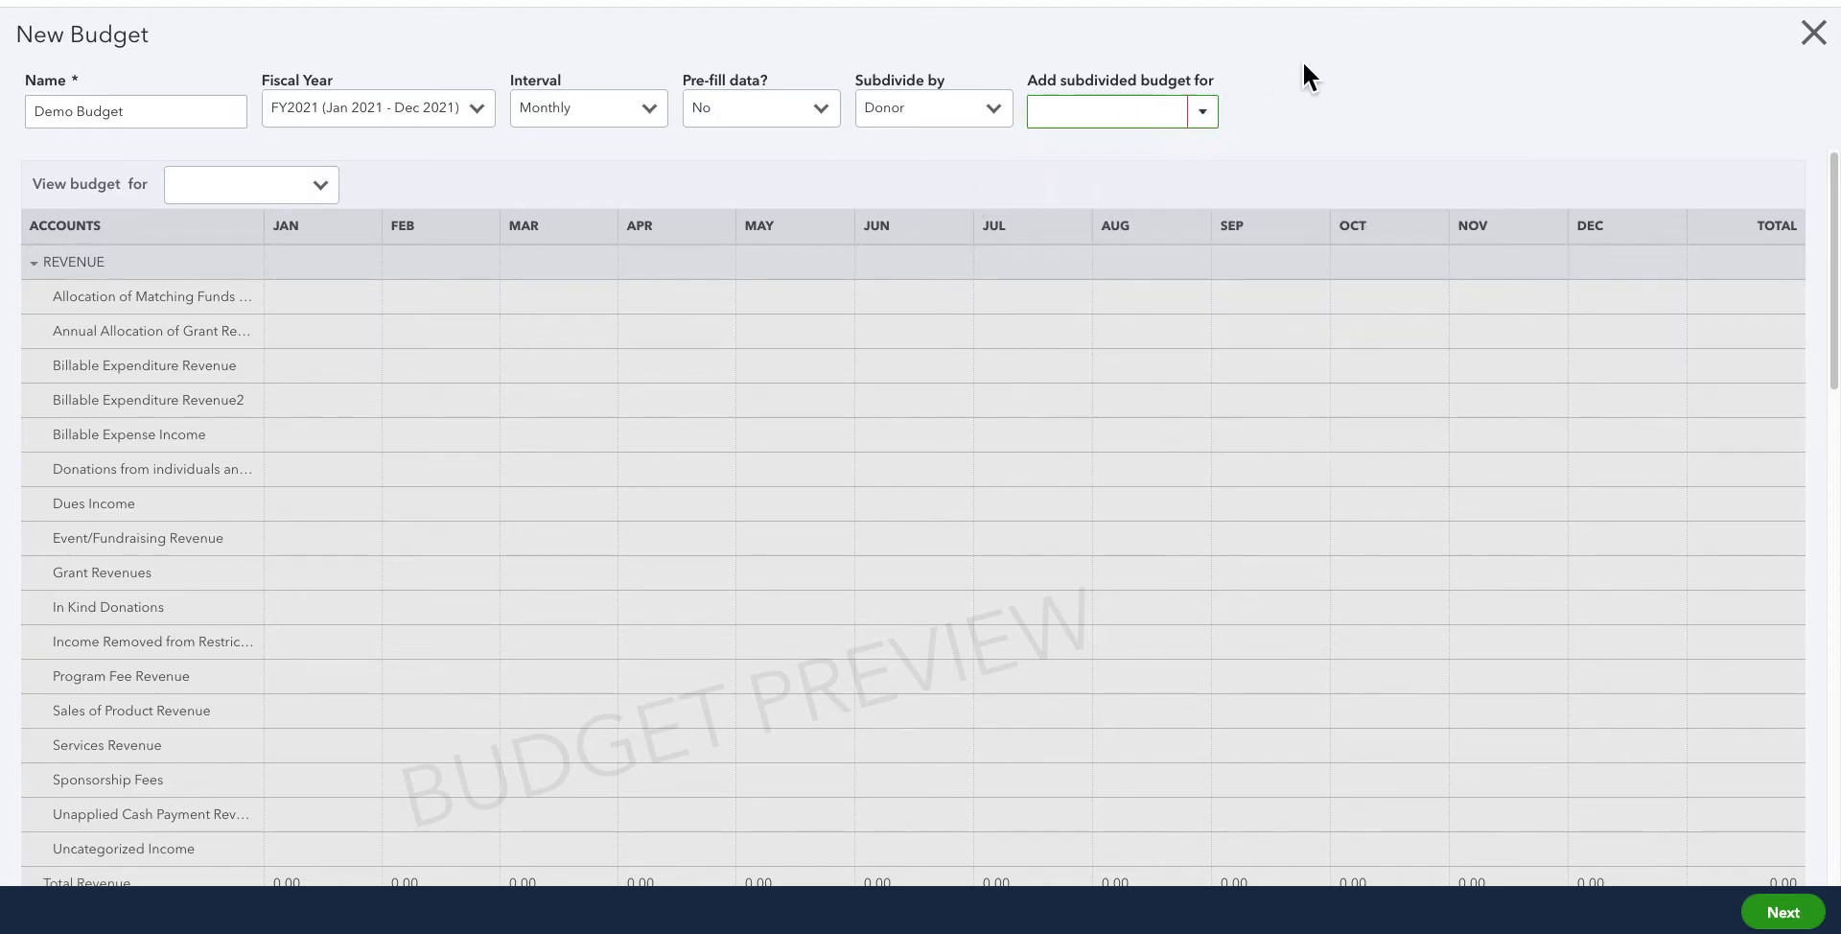
Switch the budget's subdivision to Class and review the remaining subdivision and pre-fill choices
click(1013, 123)
click(953, 228)
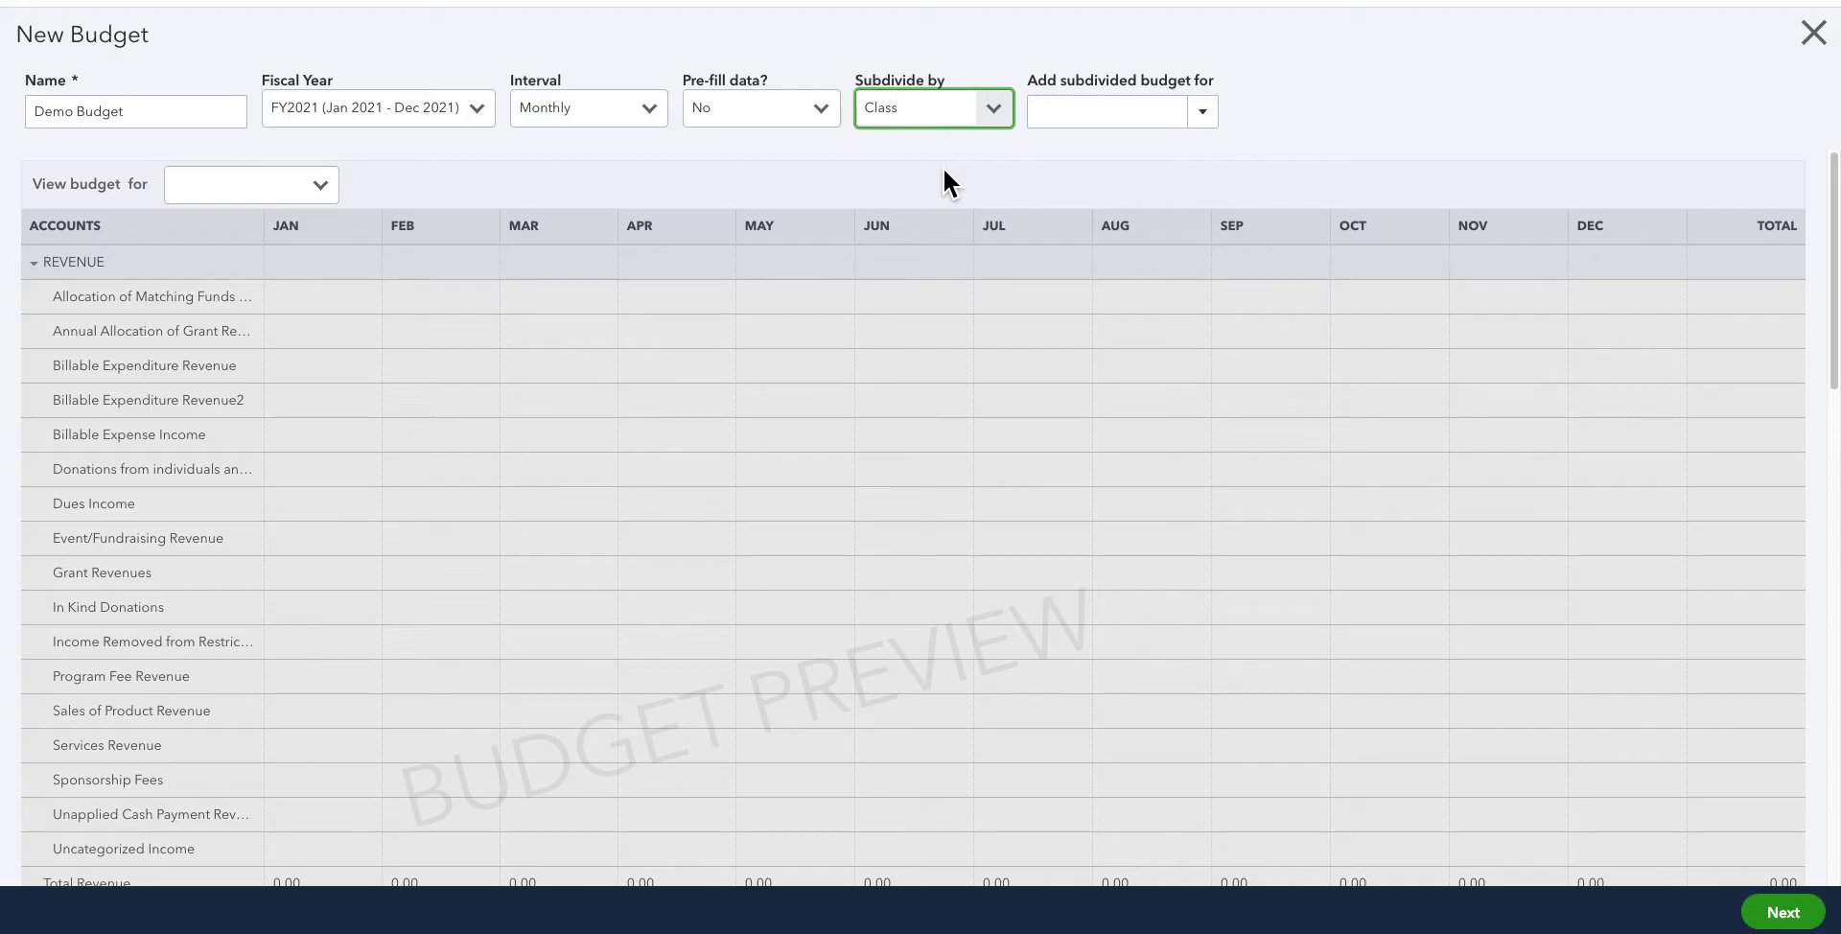
click(995, 123)
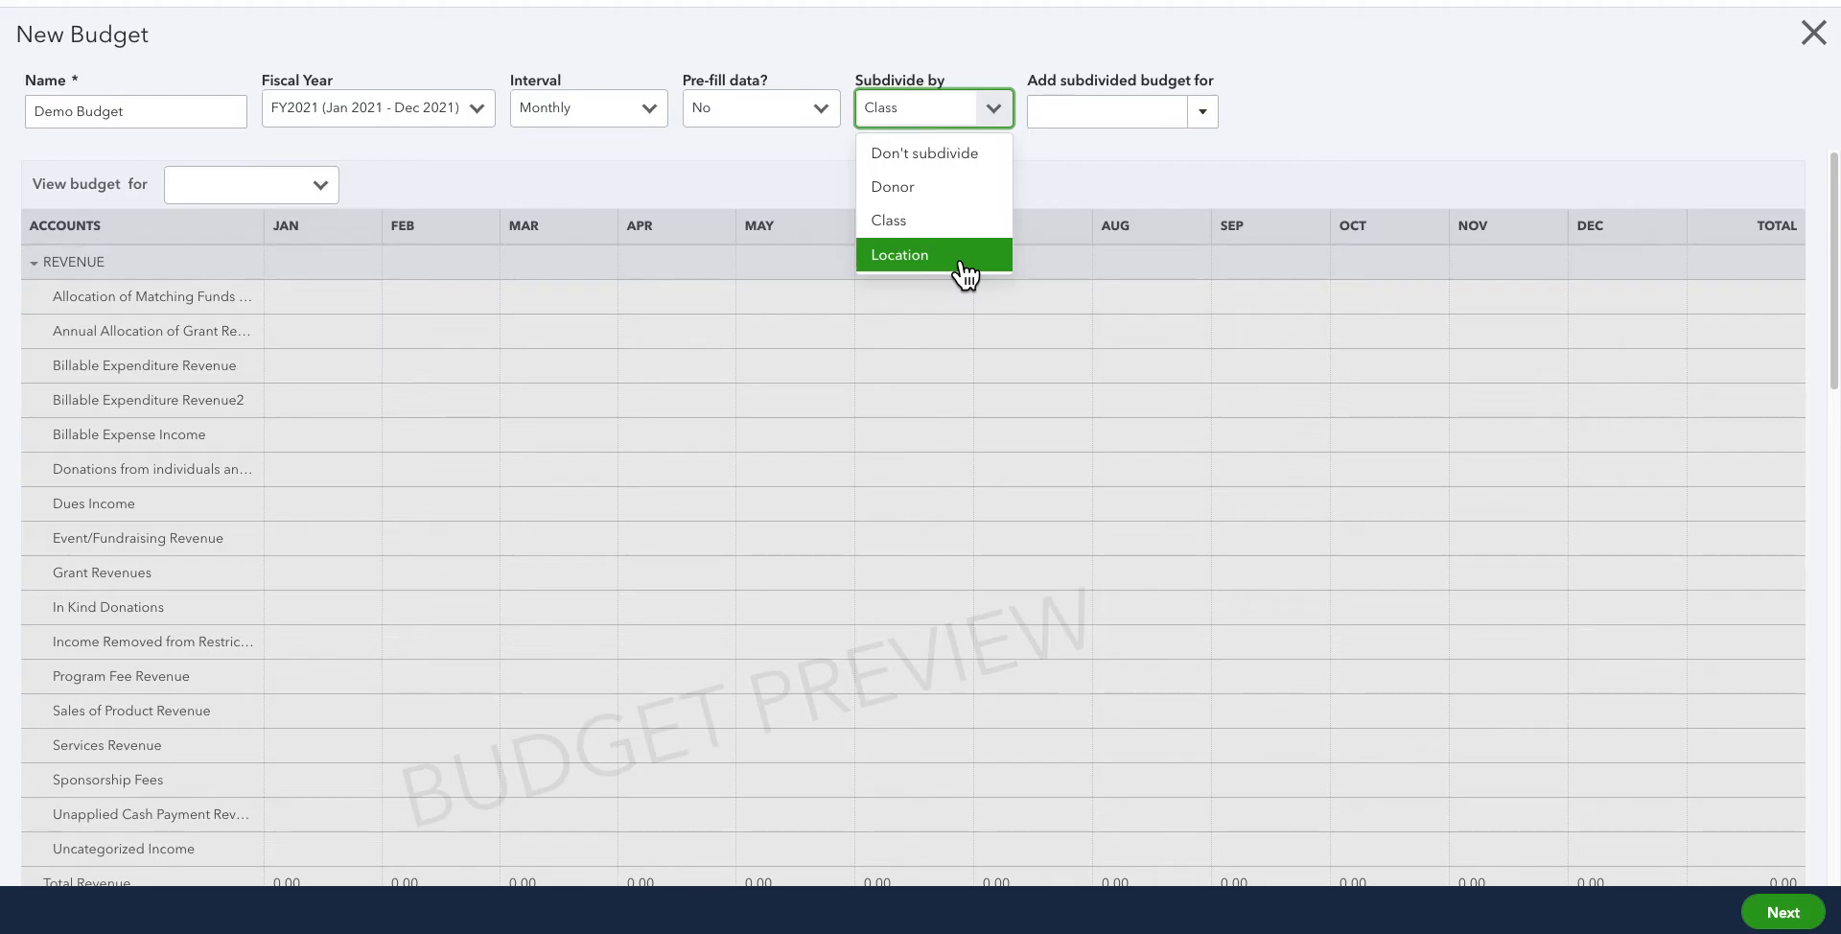
click(405, 178)
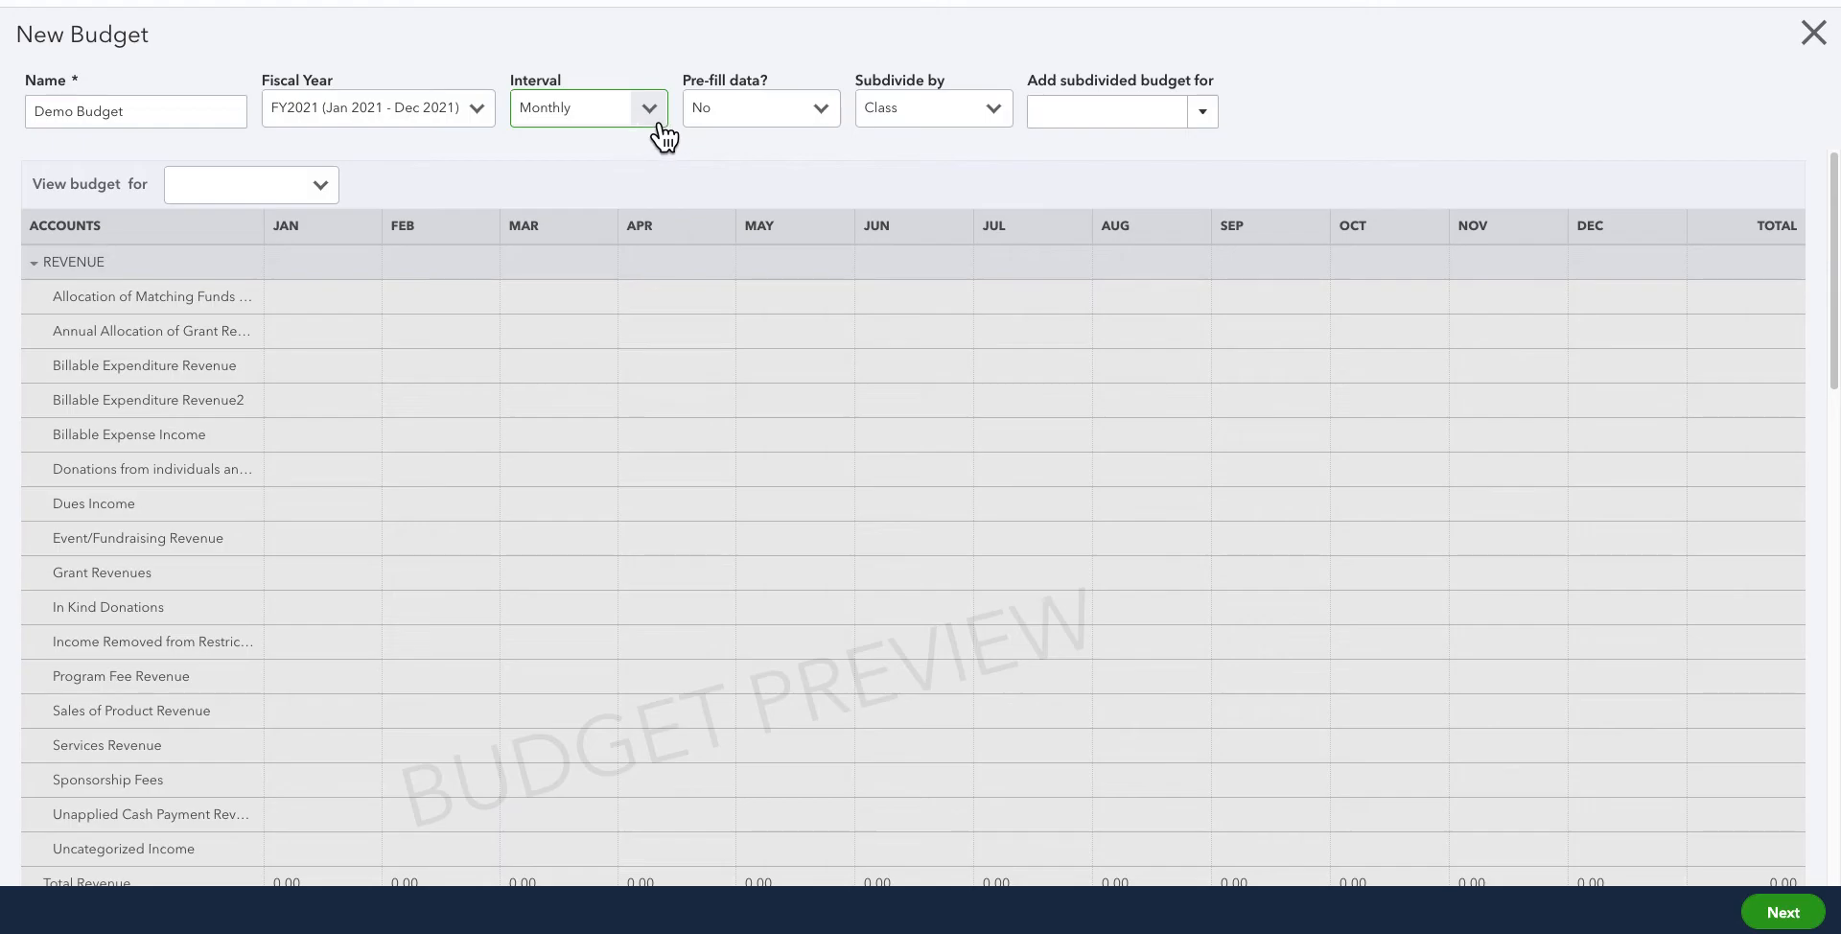
click(832, 118)
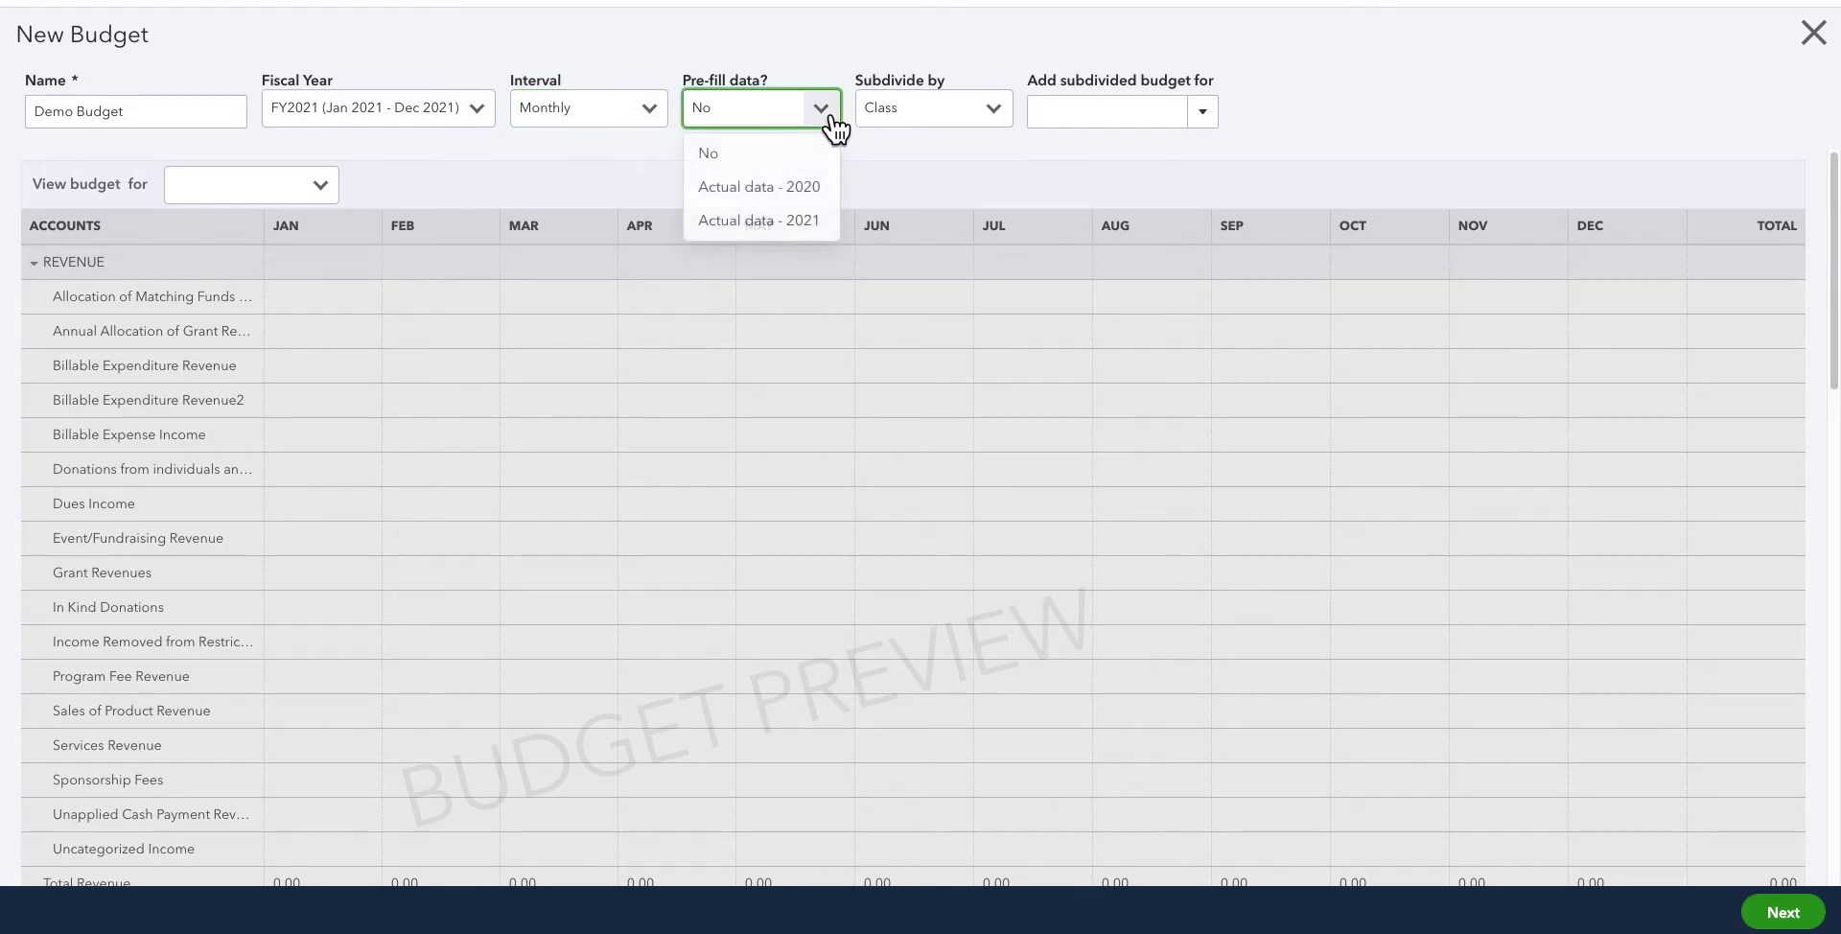
click(948, 181)
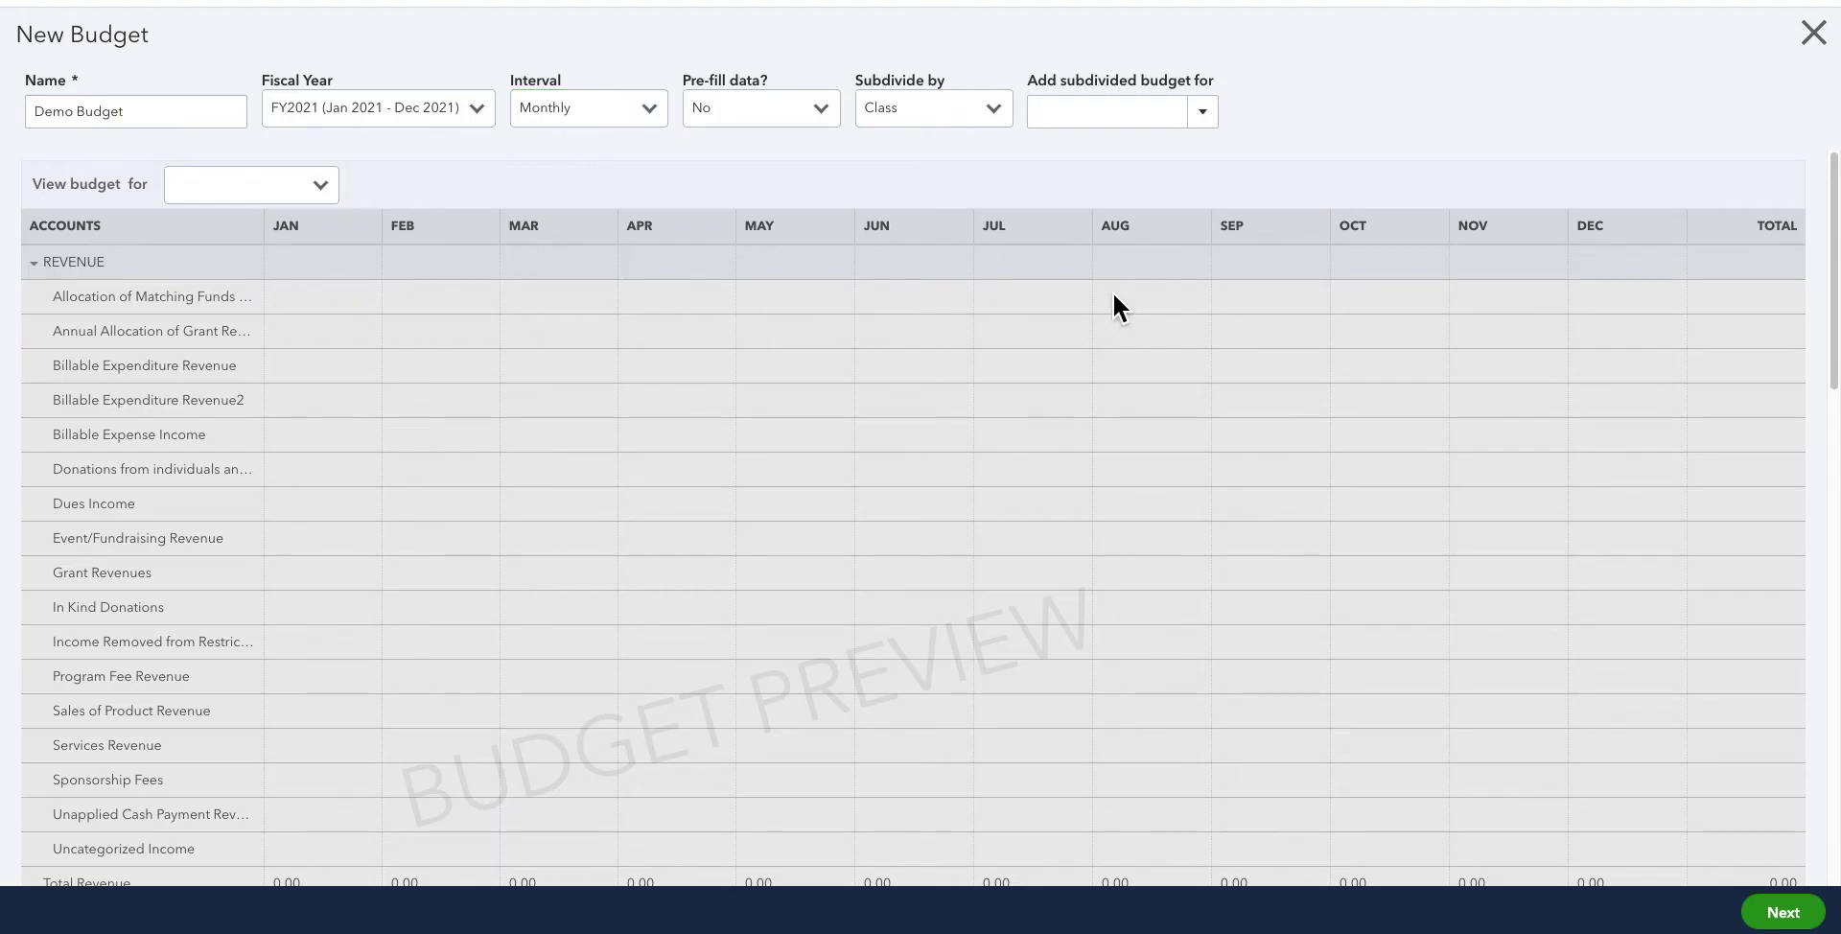
Set the budget to Don't subdivide and continue to the monthly amount grid
click(997, 116)
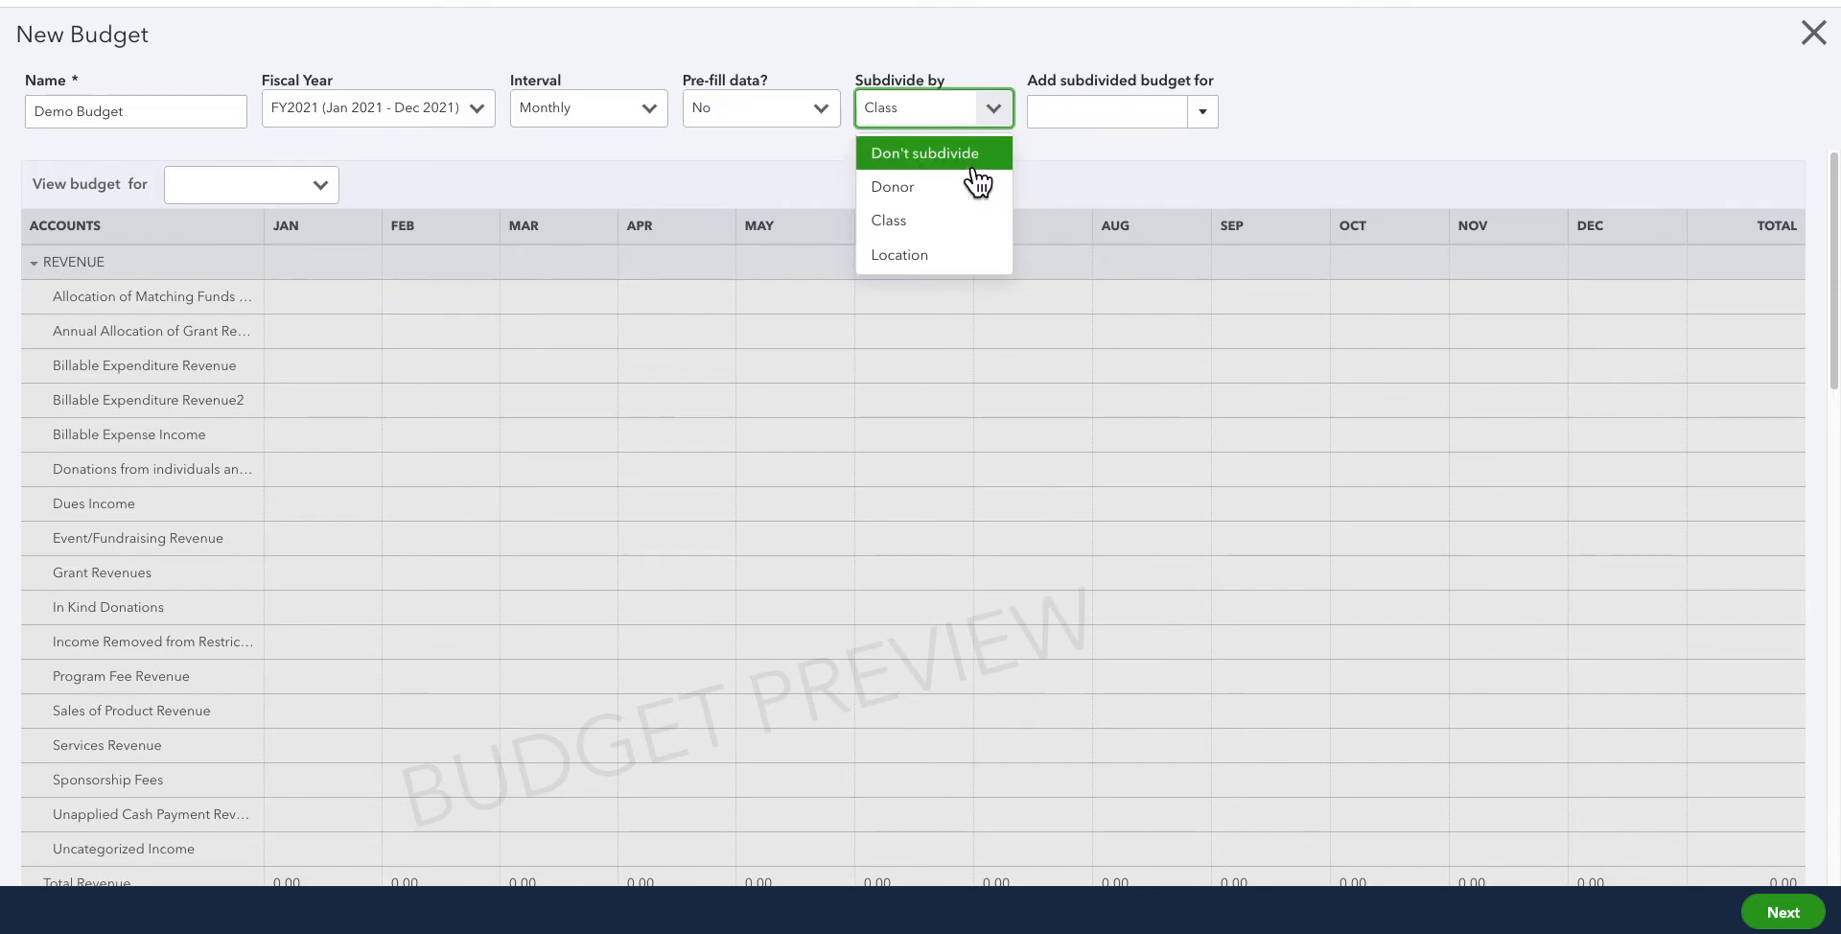
click(973, 161)
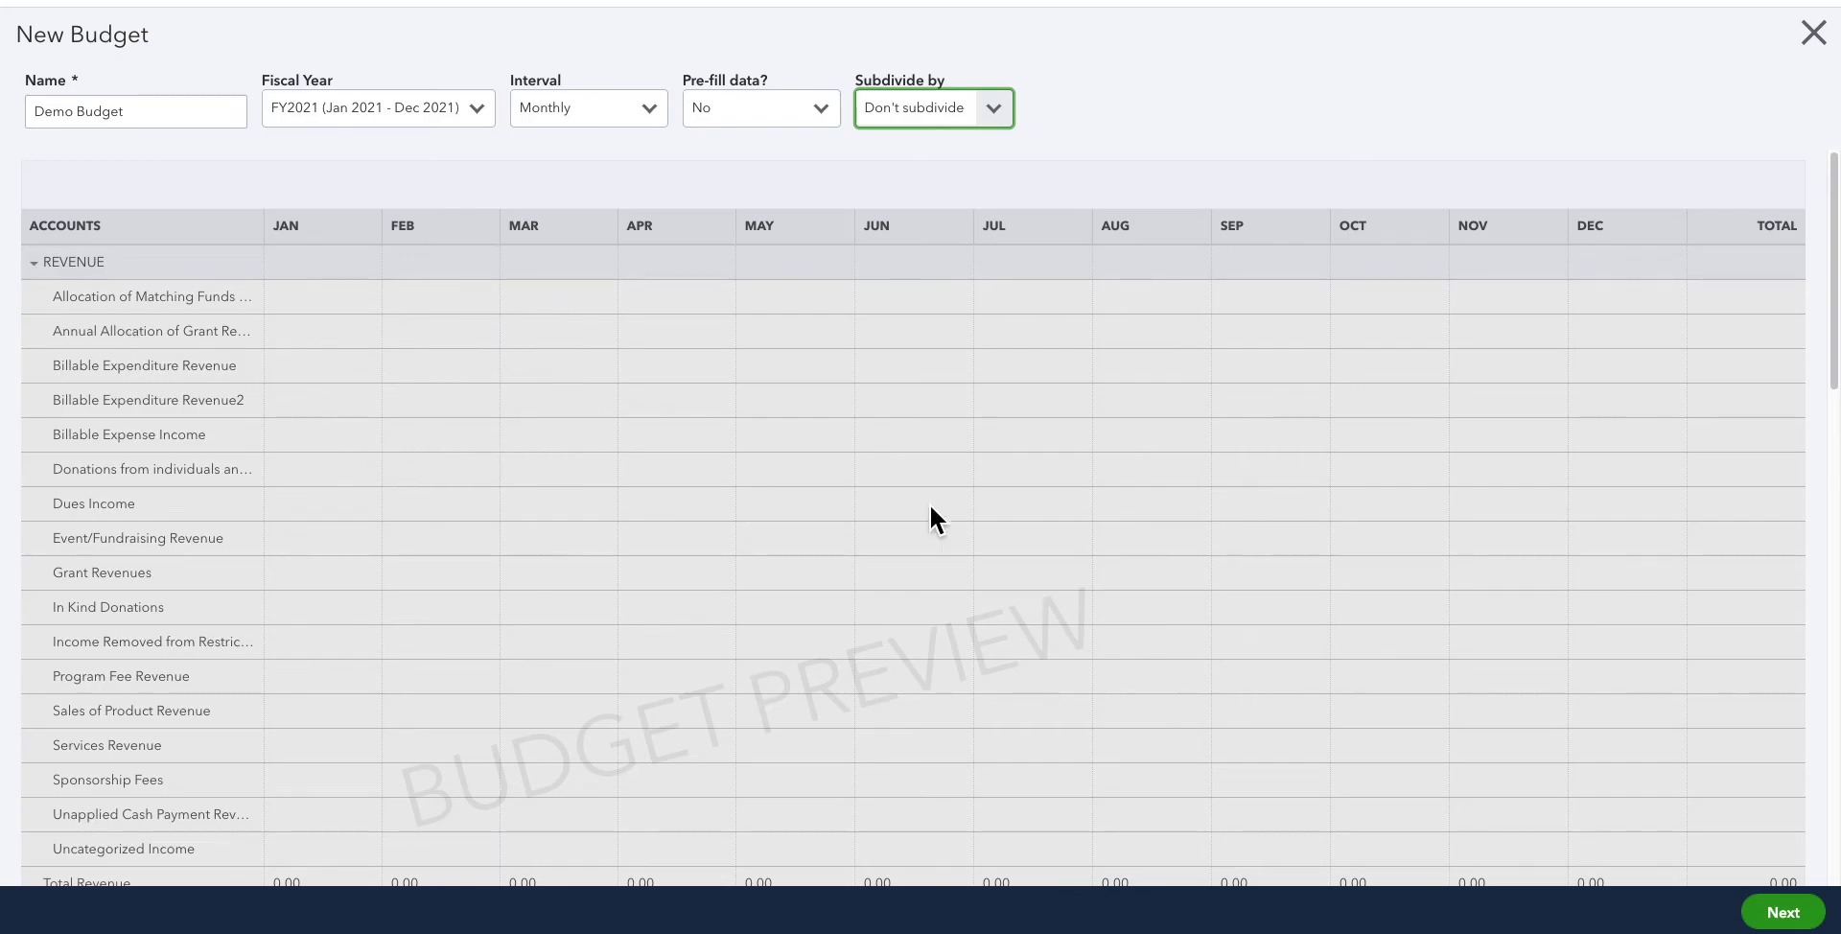
click(1782, 913)
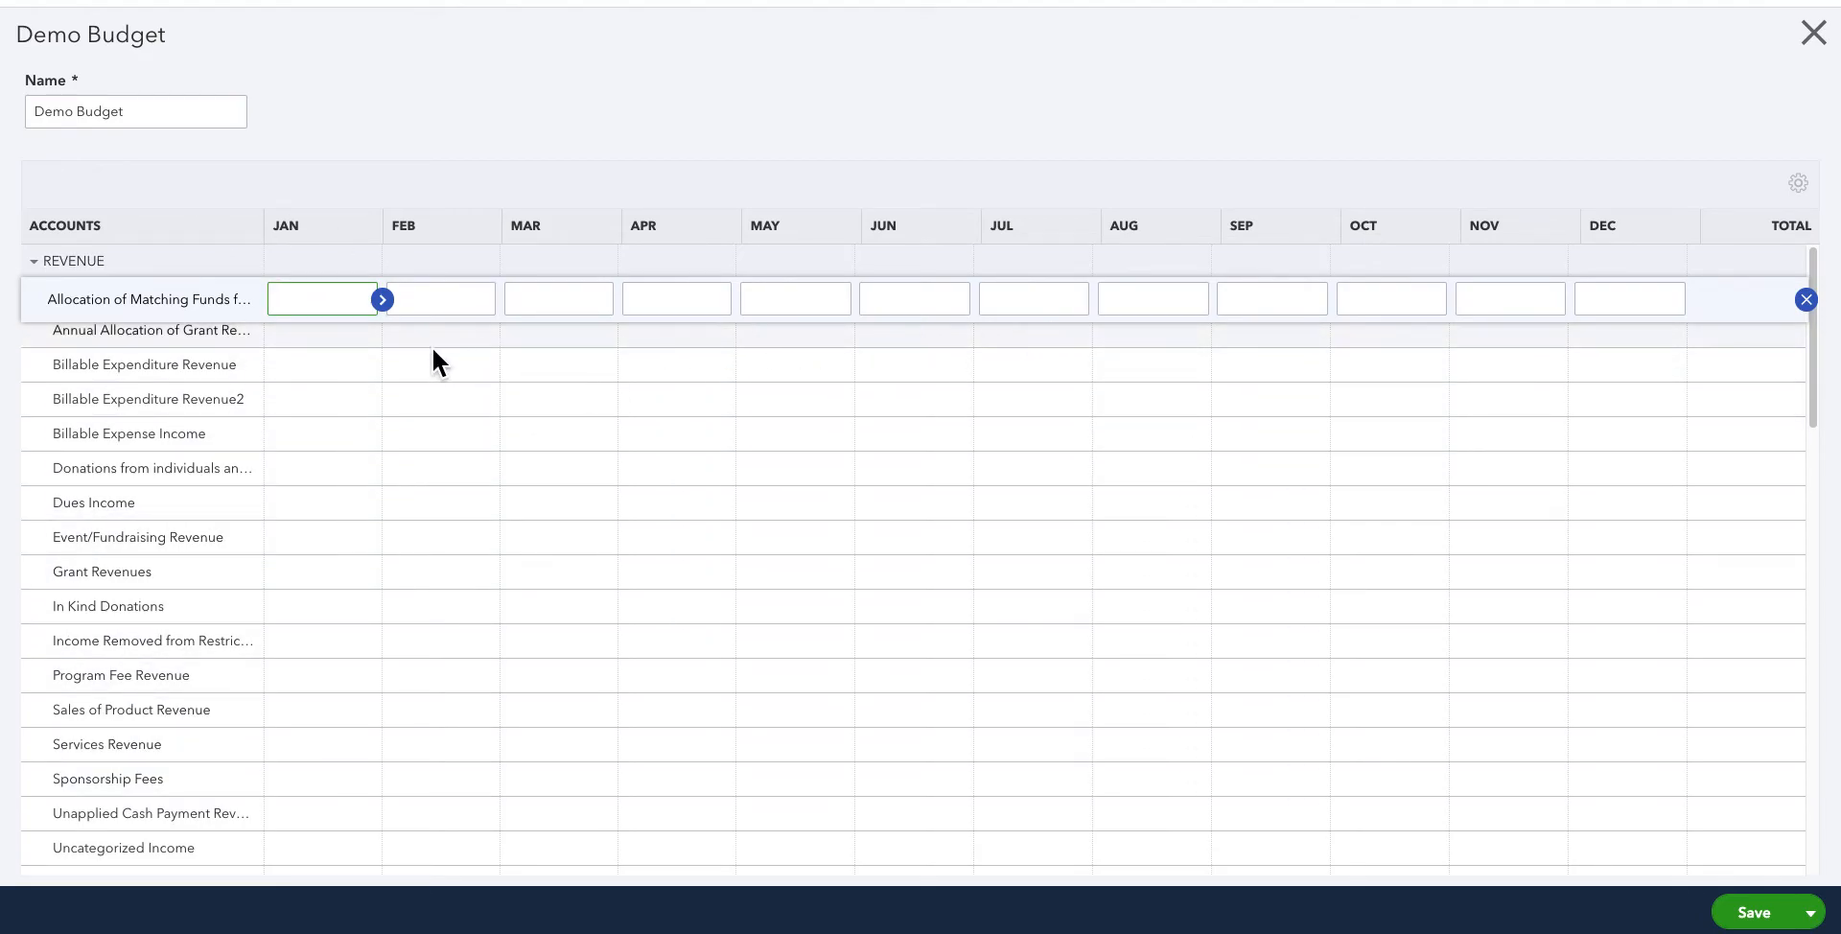
Enter 100 for Billable Expenditure Revenue2 in May, 100 for donations from individuals in June, and 400 for In Kind Donations in August
click(811, 397)
text(100)
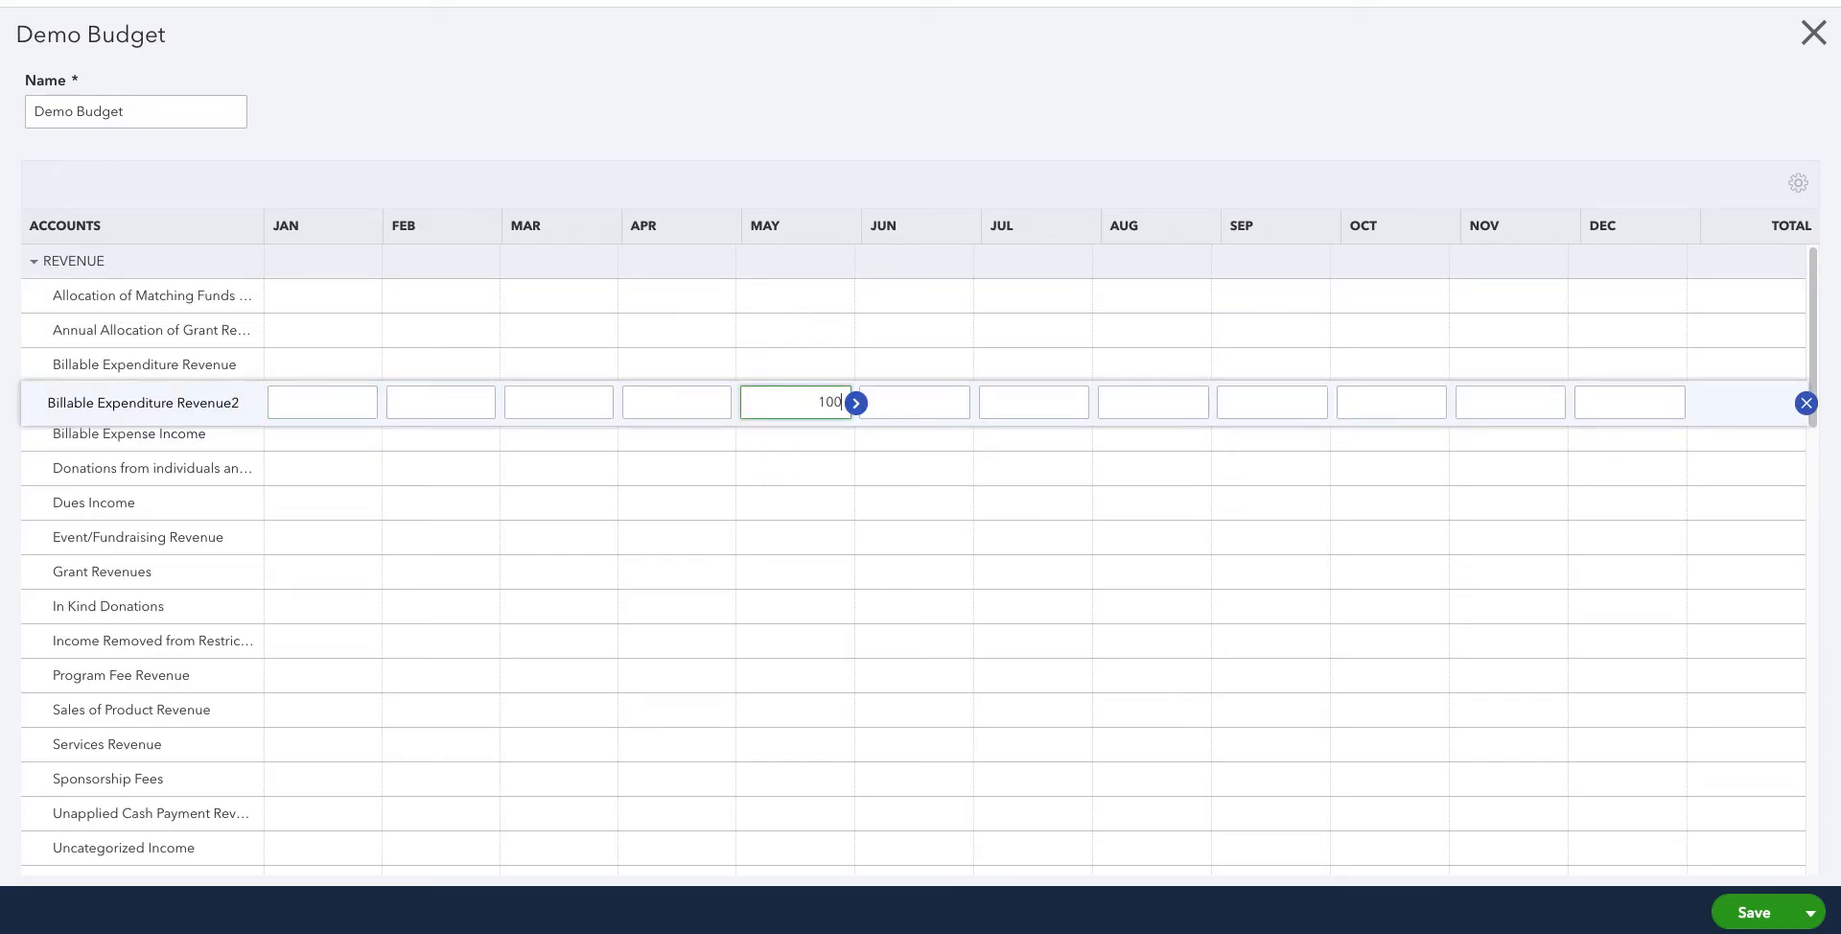
click(946, 471)
text(100)
click(1153, 615)
text(400)
click(1160, 679)
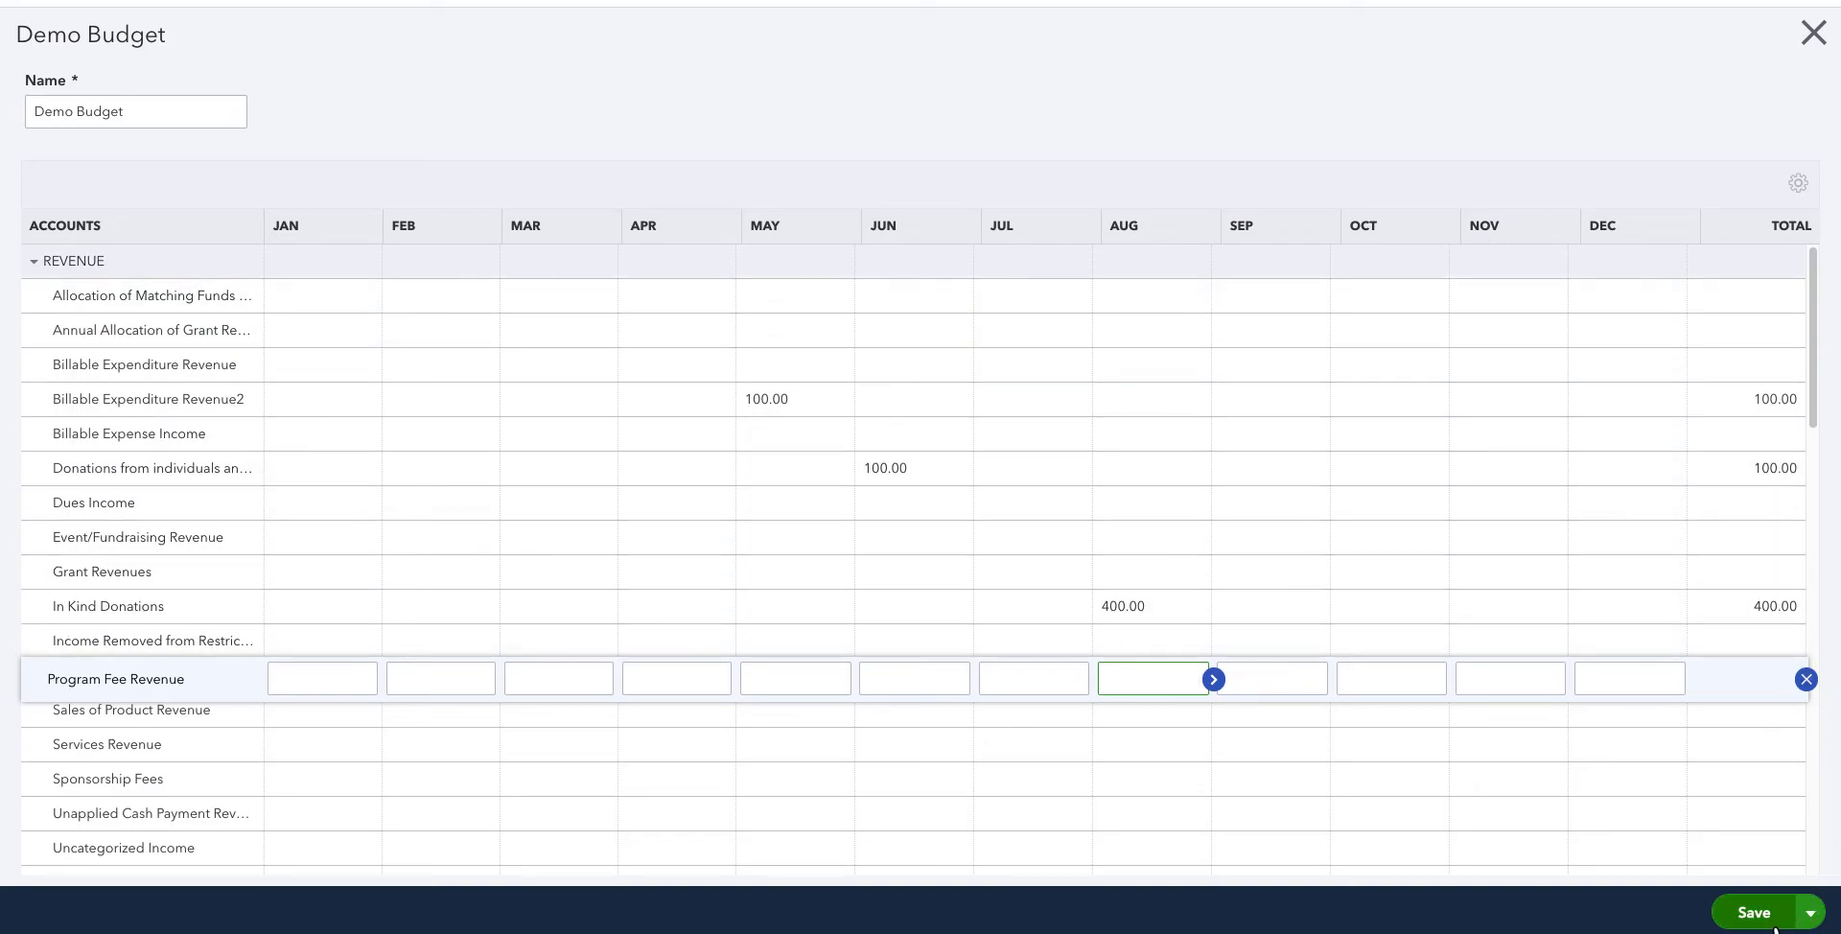
Close Demo Budget without saving it and go to the Reports page
click(1818, 40)
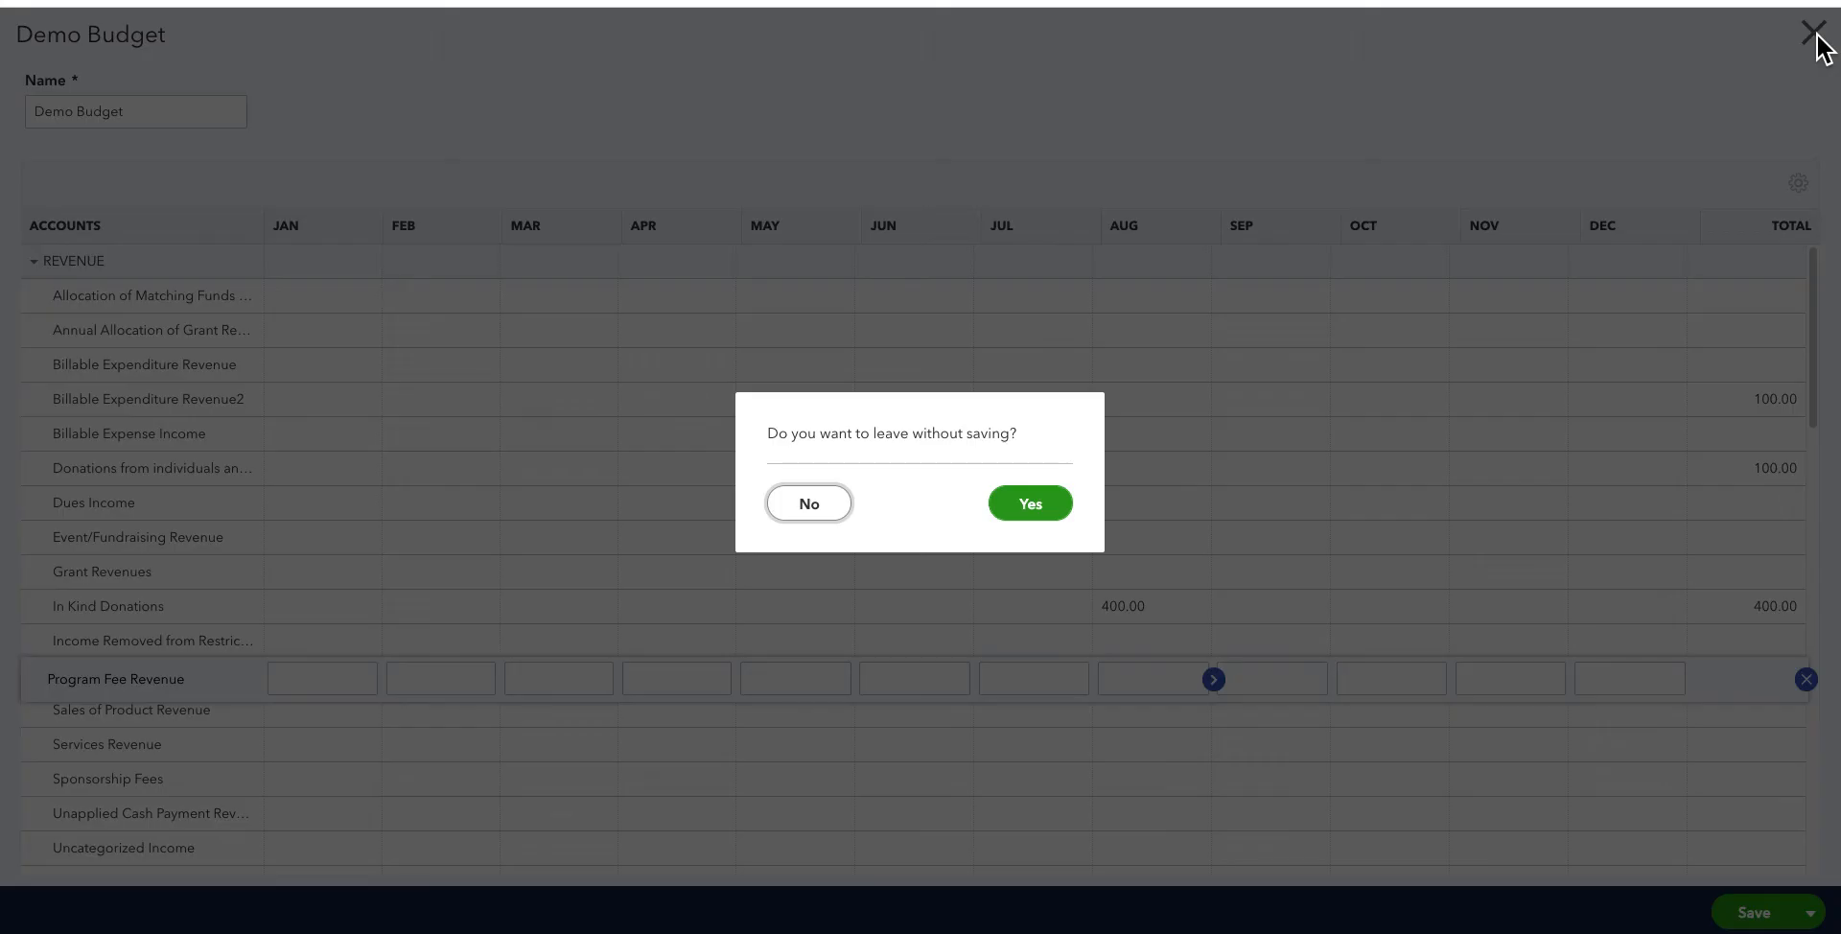
click(1031, 503)
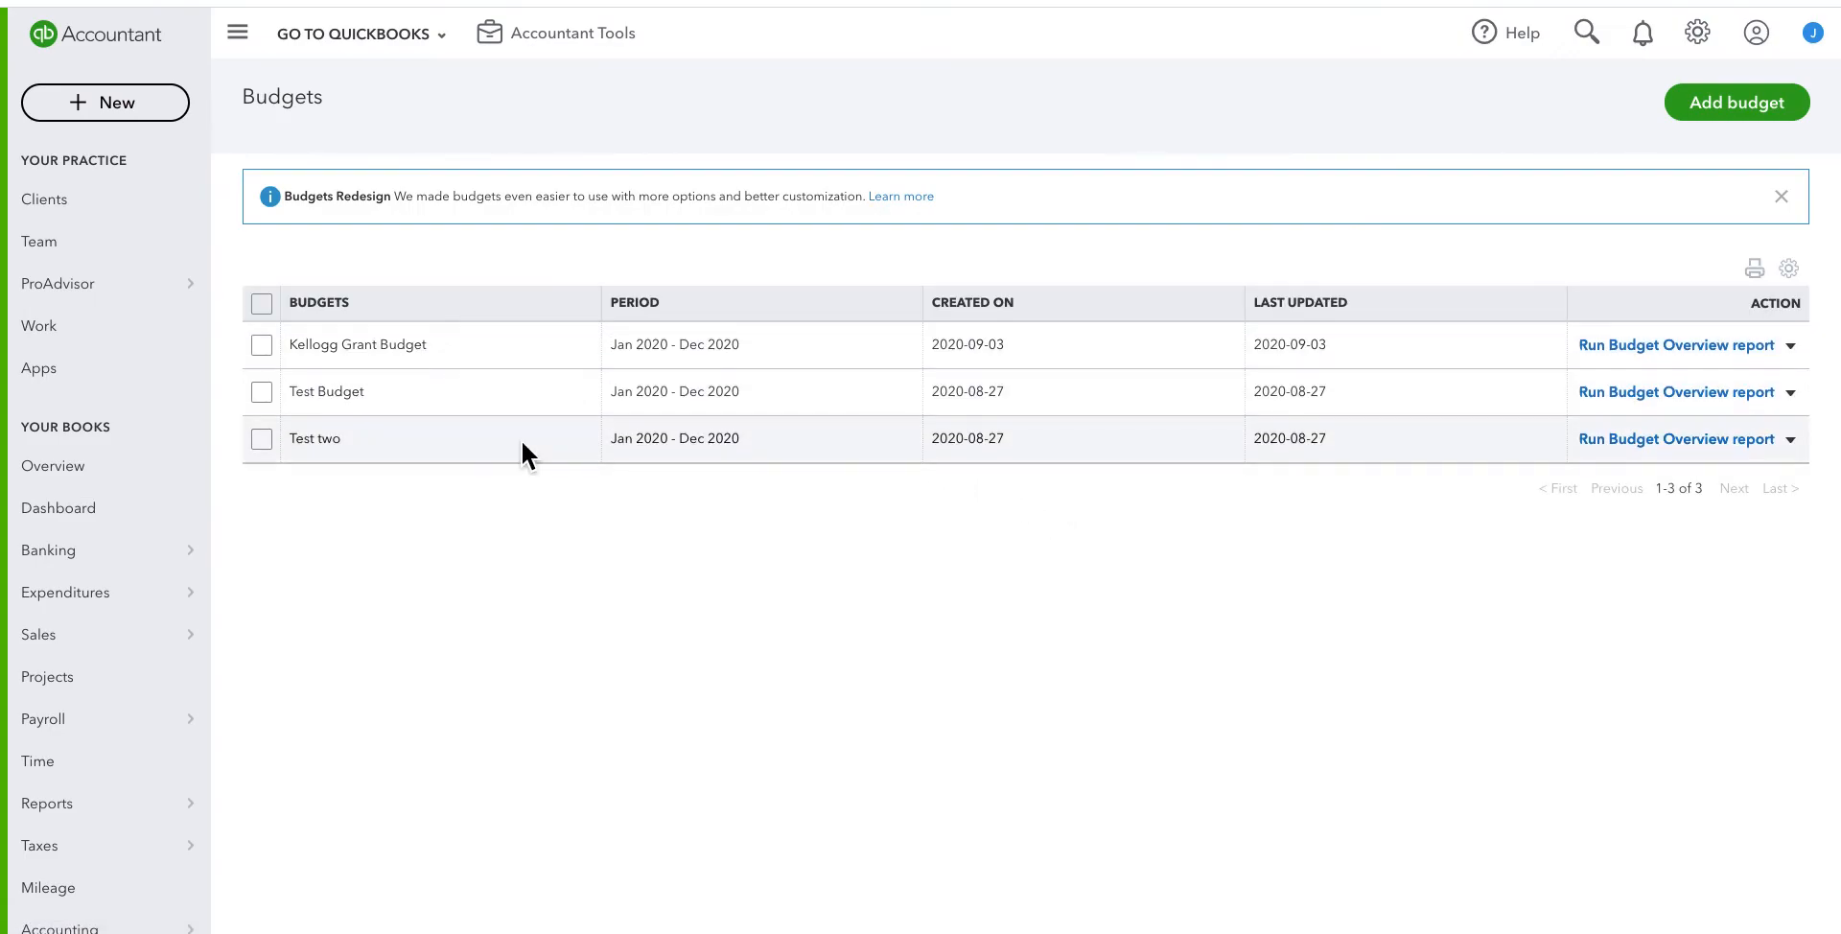
scroll(156, 591, down, 1)
mouse_move(158, 604)
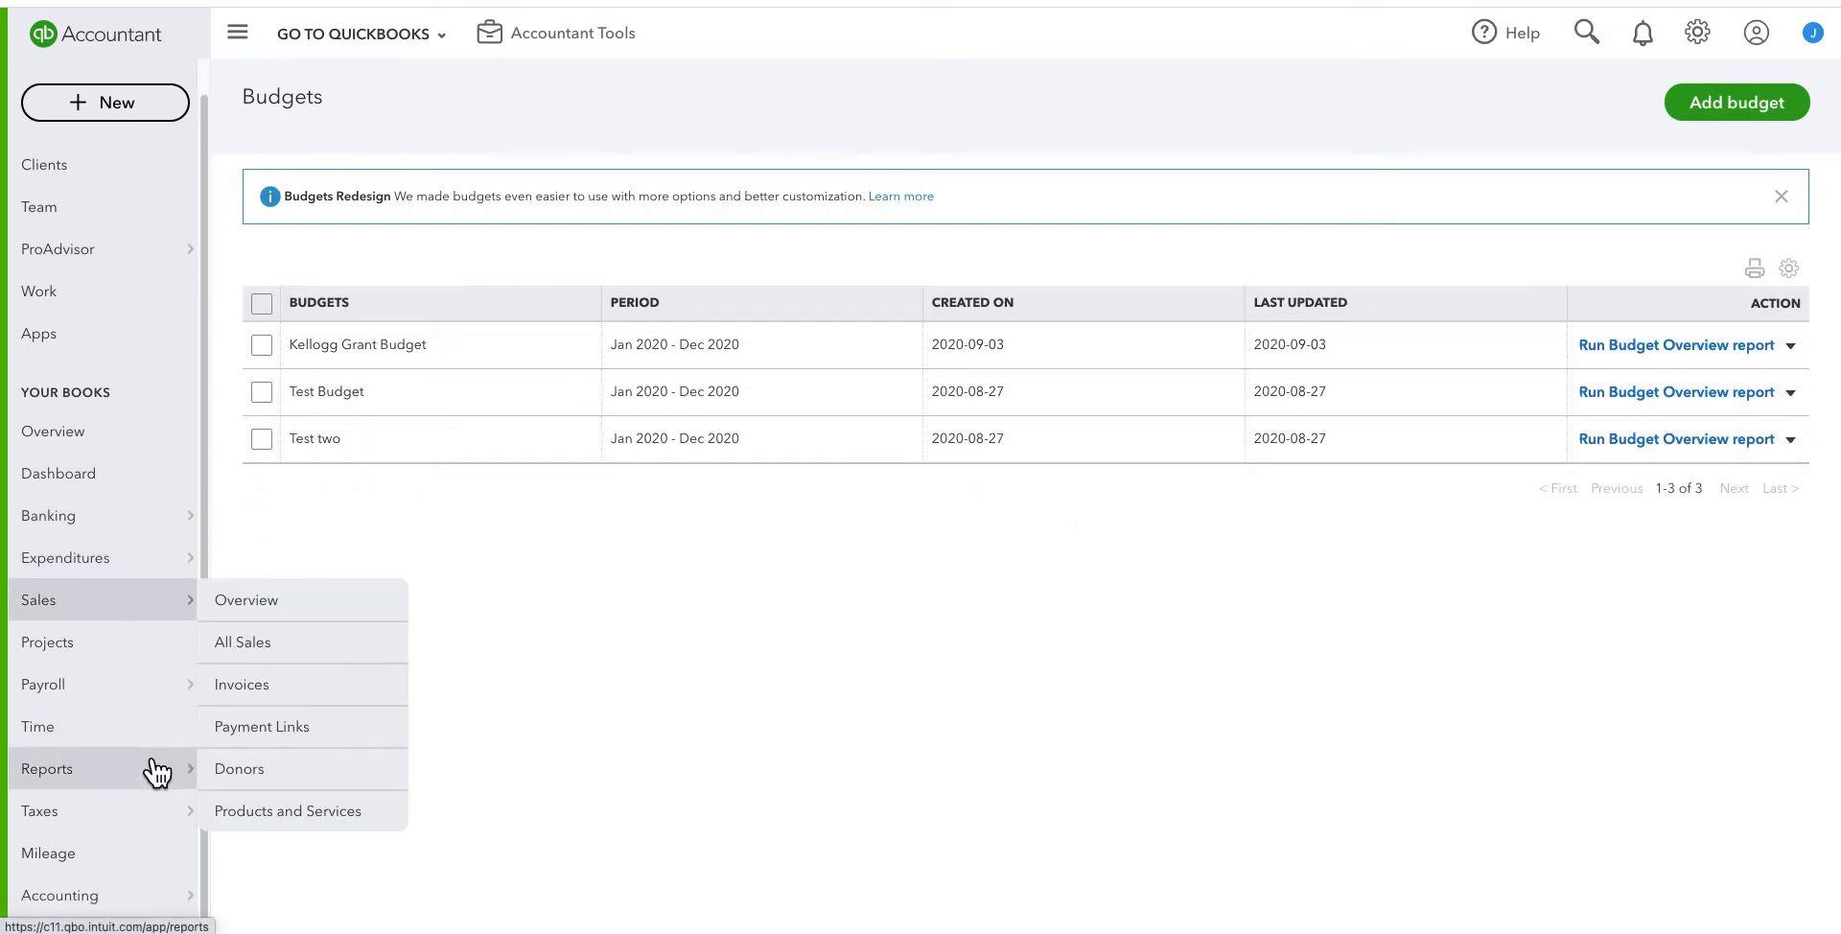
mouse_move(158, 770)
click(245, 772)
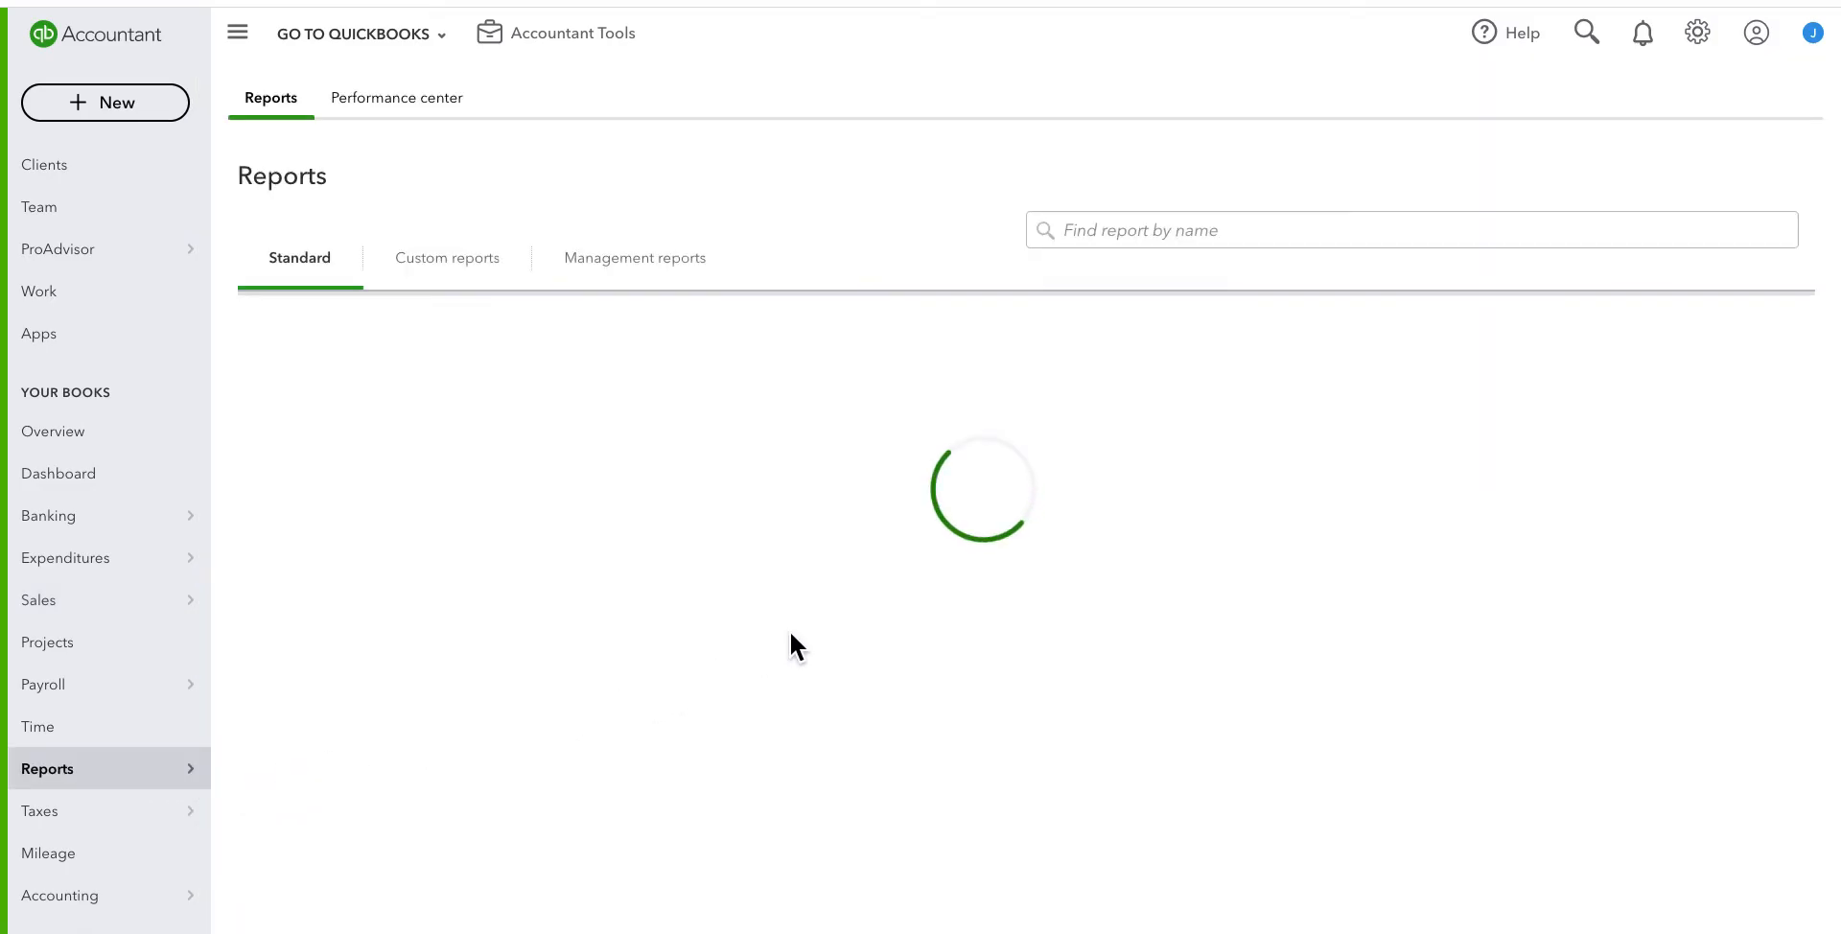
Search the reports for "budget" and open the Budget vs. Actuals report at its report settings
click(1162, 232)
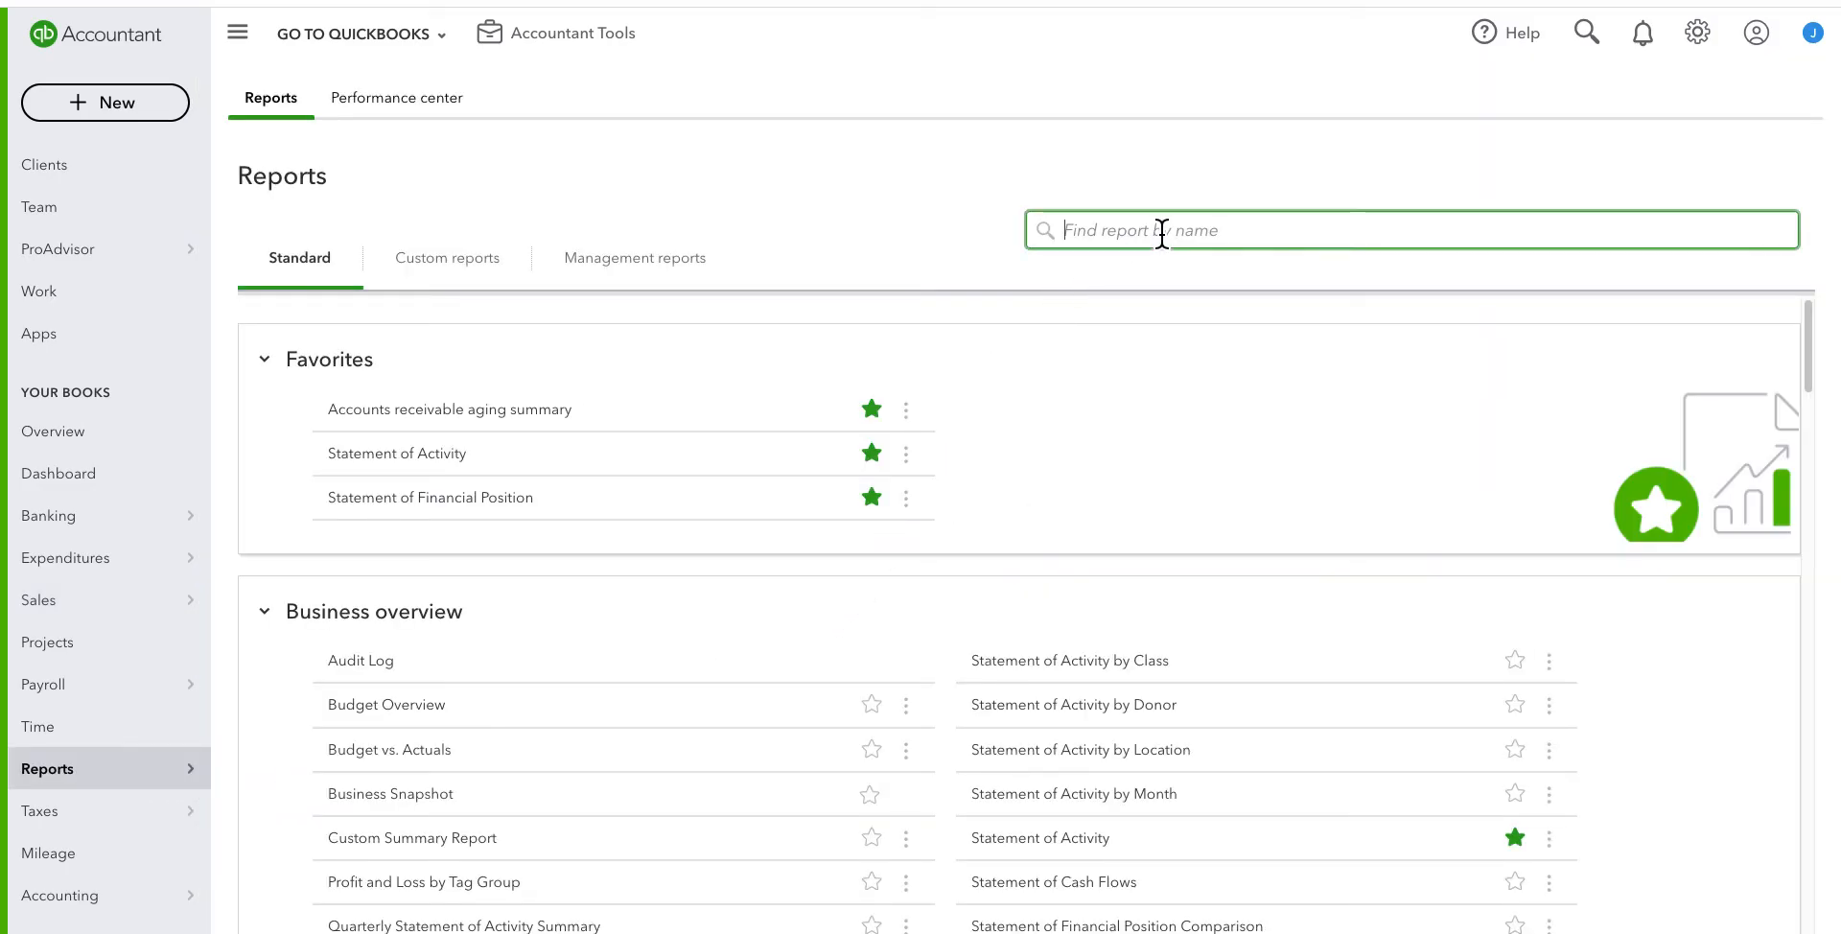
text(budget)
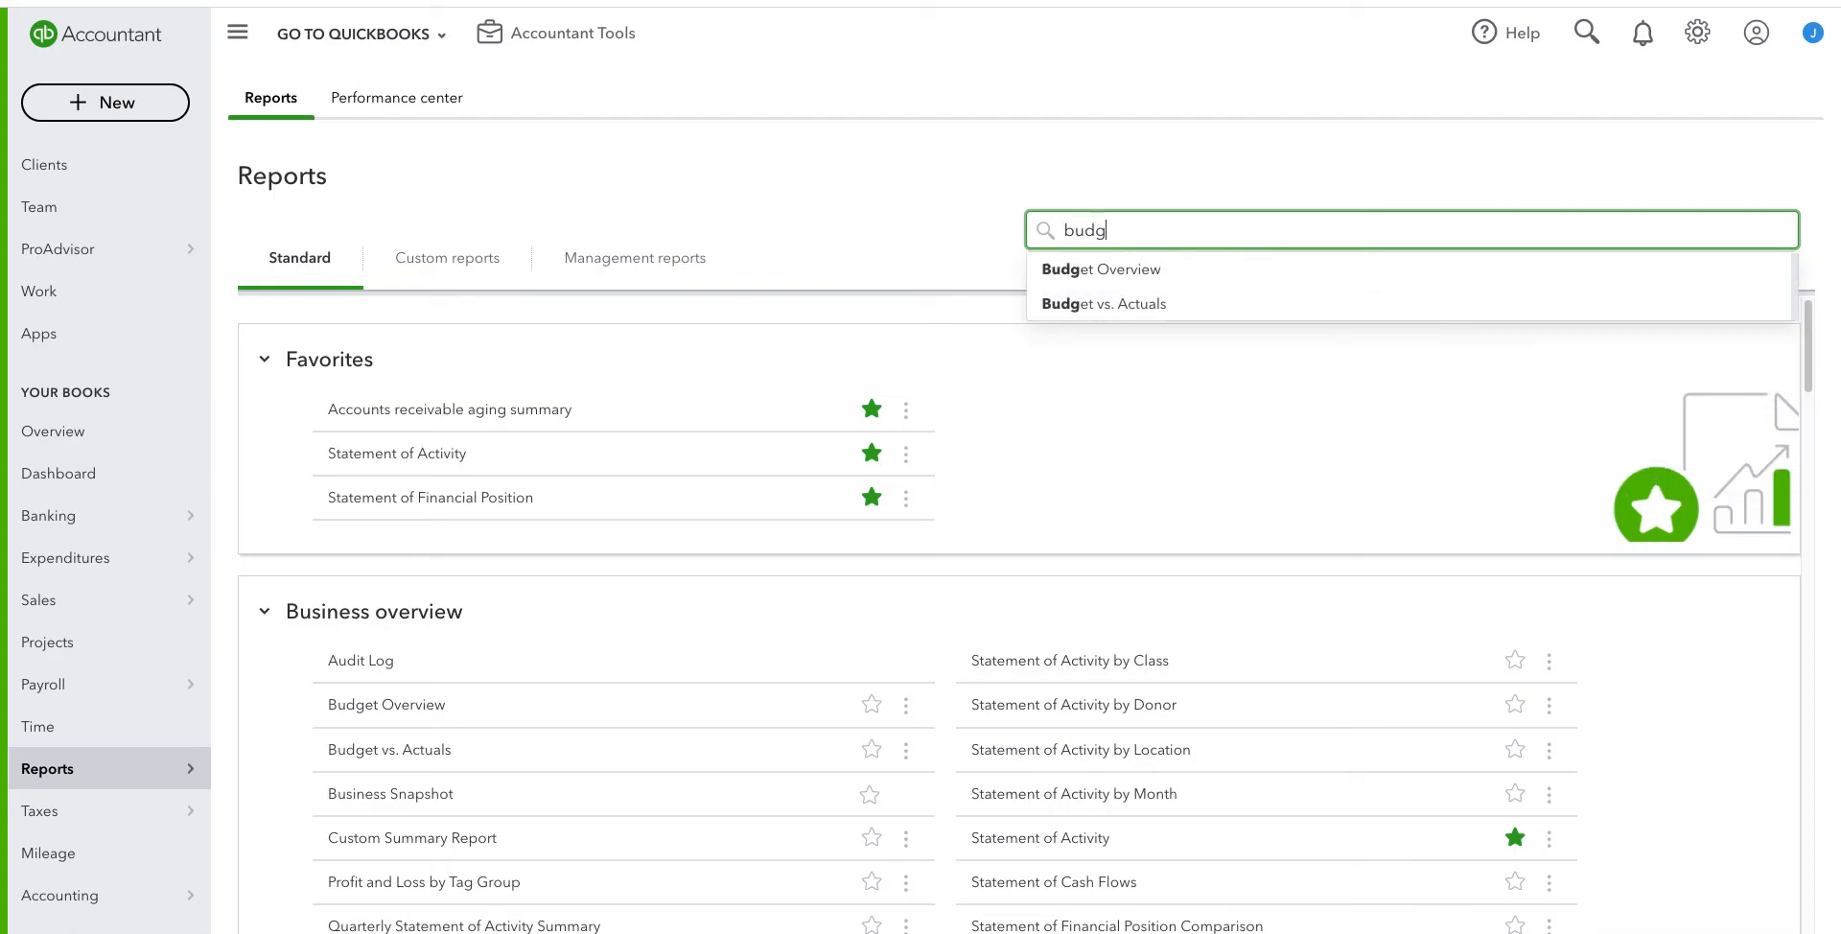
click(1139, 322)
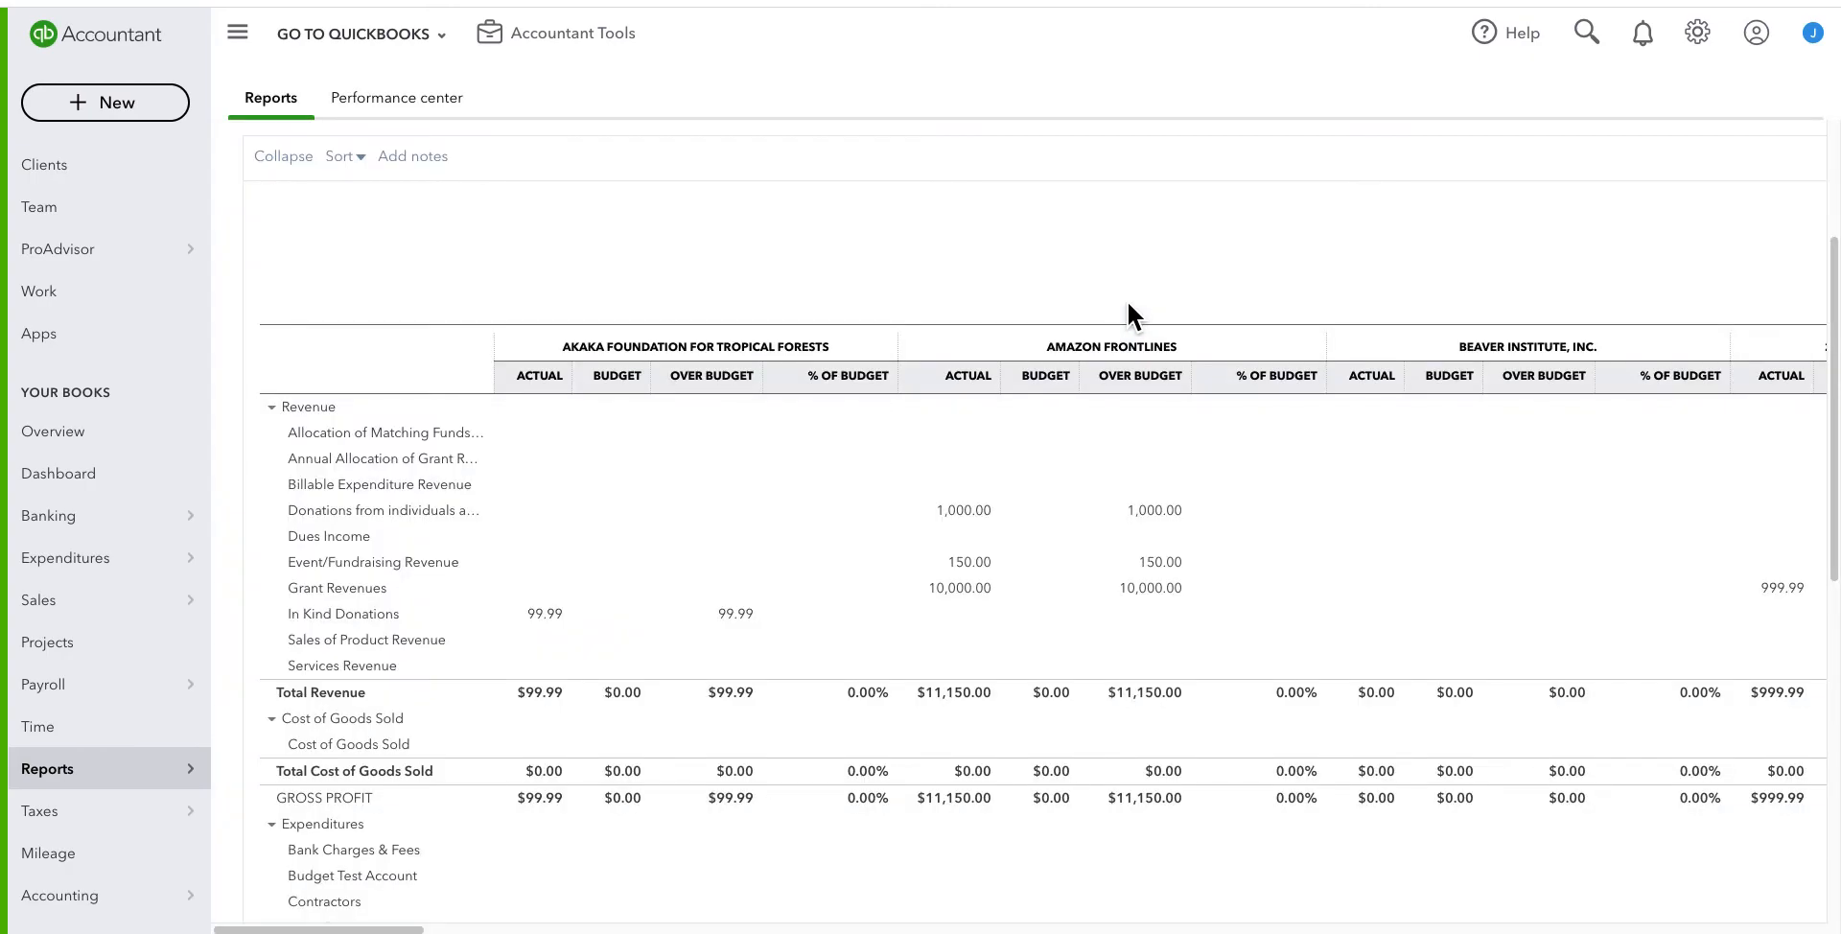
scroll(556, 384, up, 3)
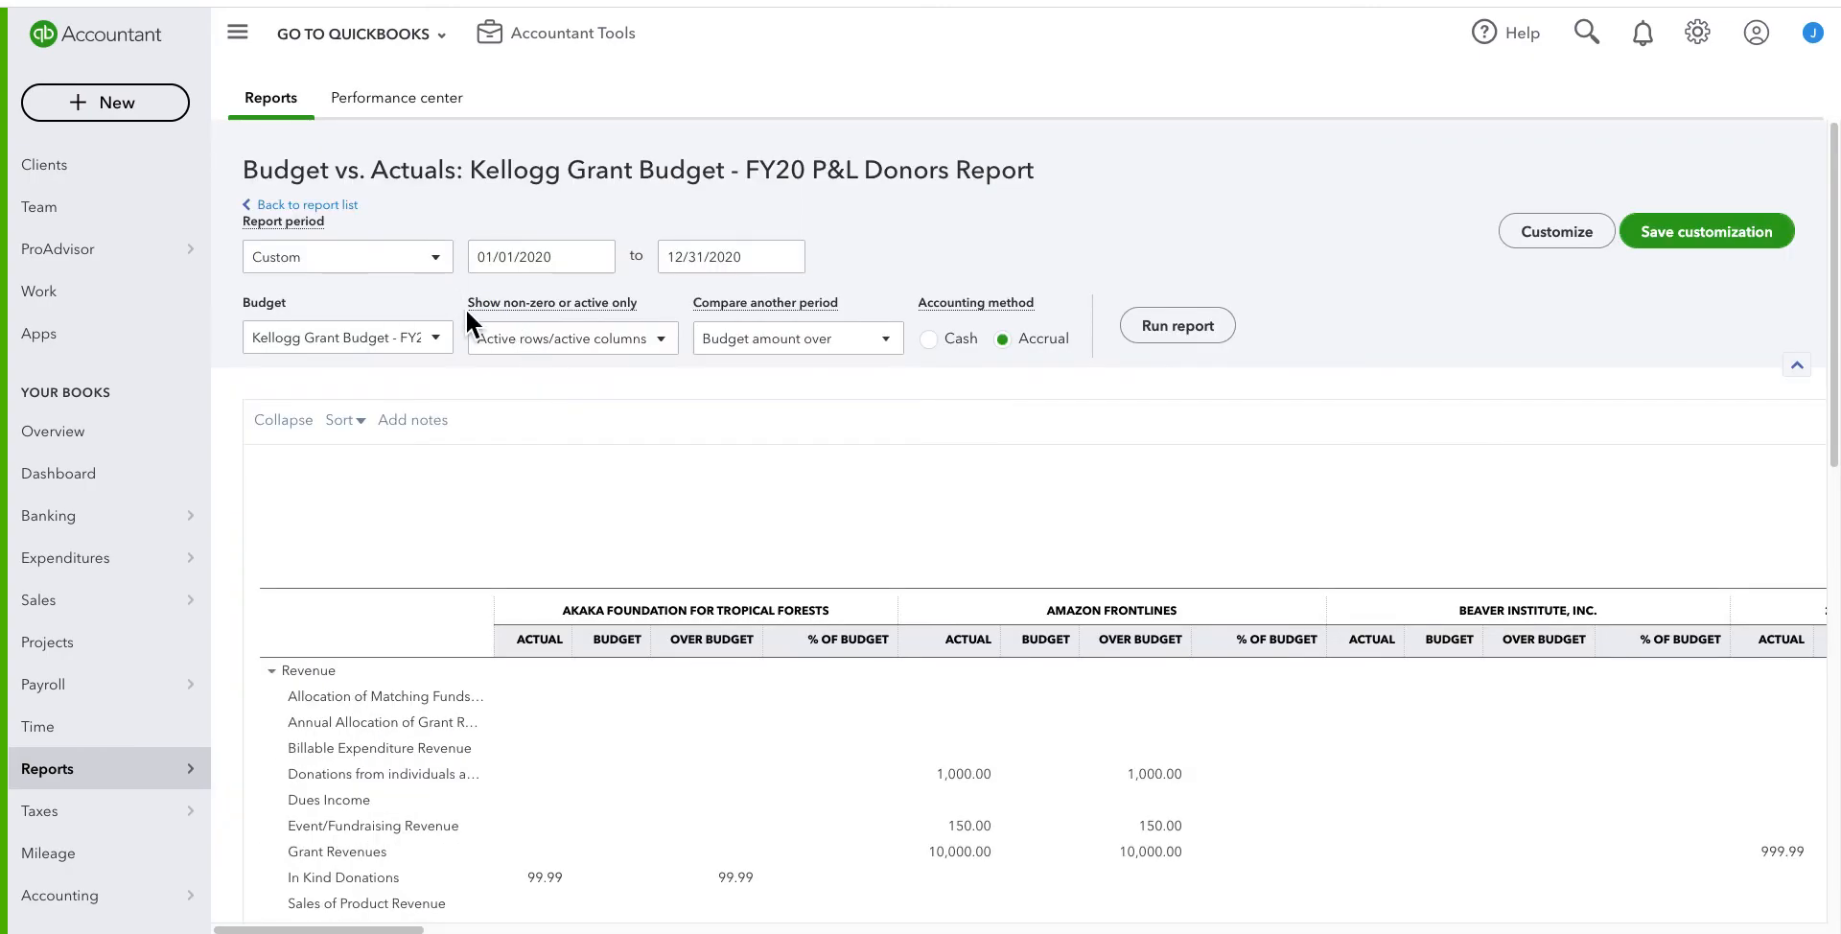
Choose Kellogg Grant Budget - FY20 P&L Donors as the budget for the Budget vs. Actuals report
click(451, 349)
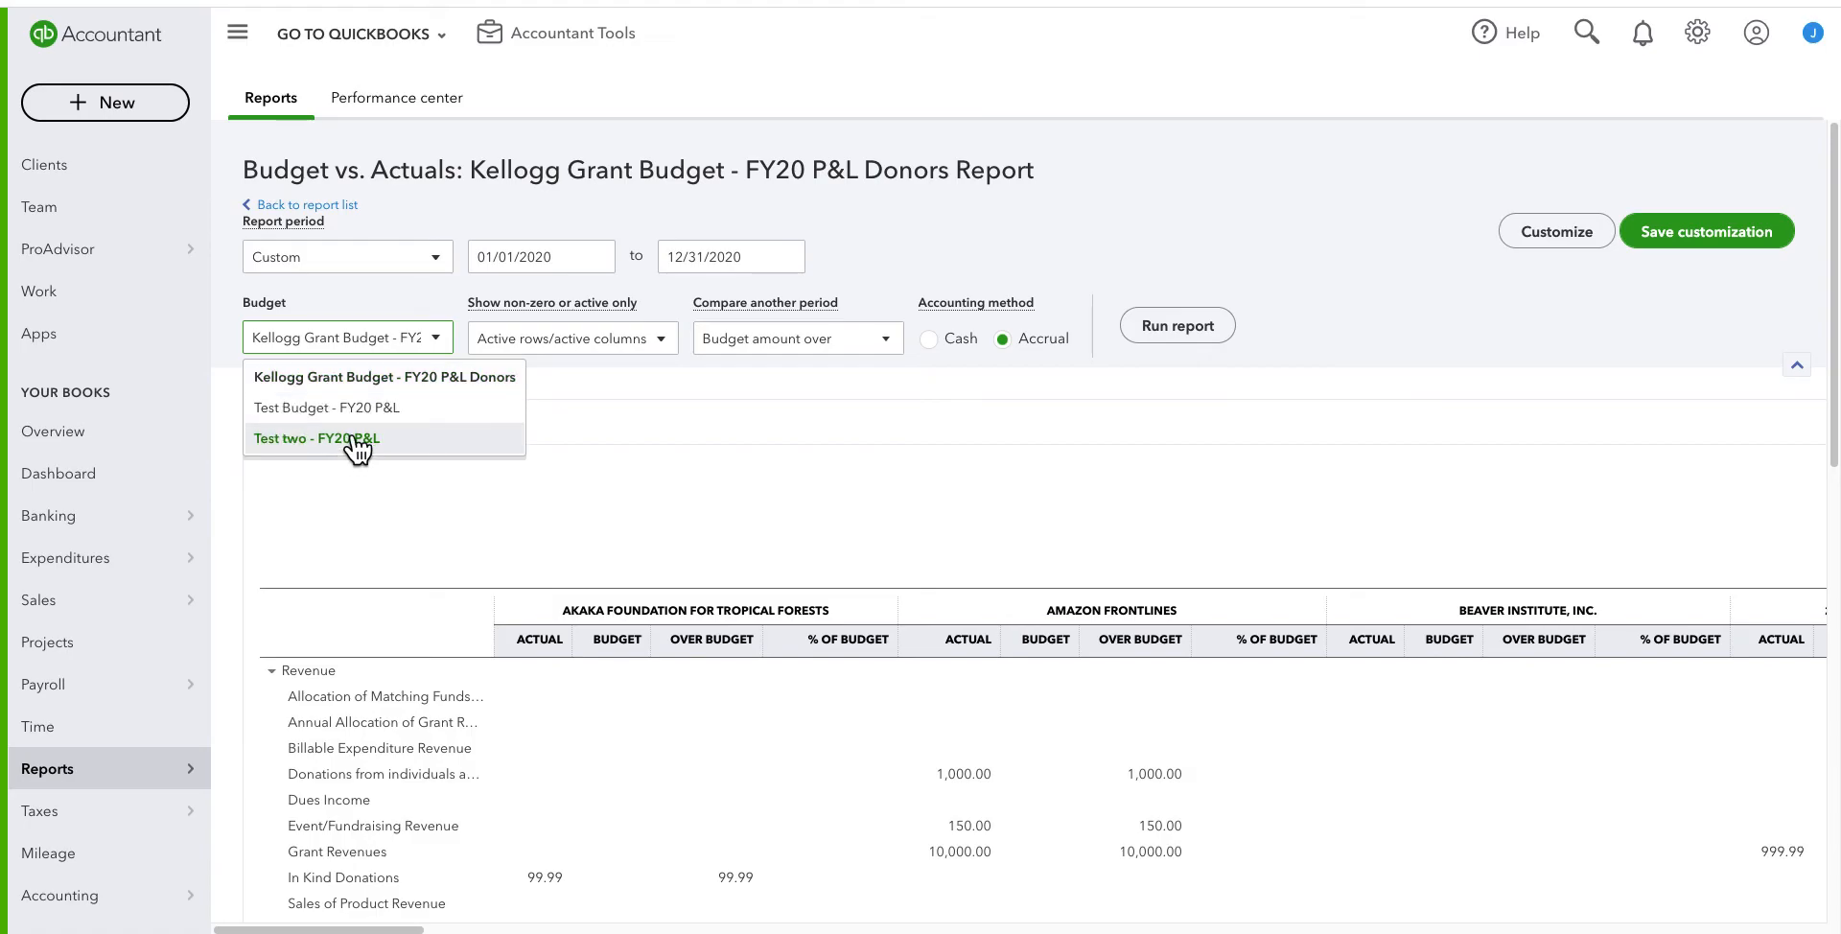
click(414, 380)
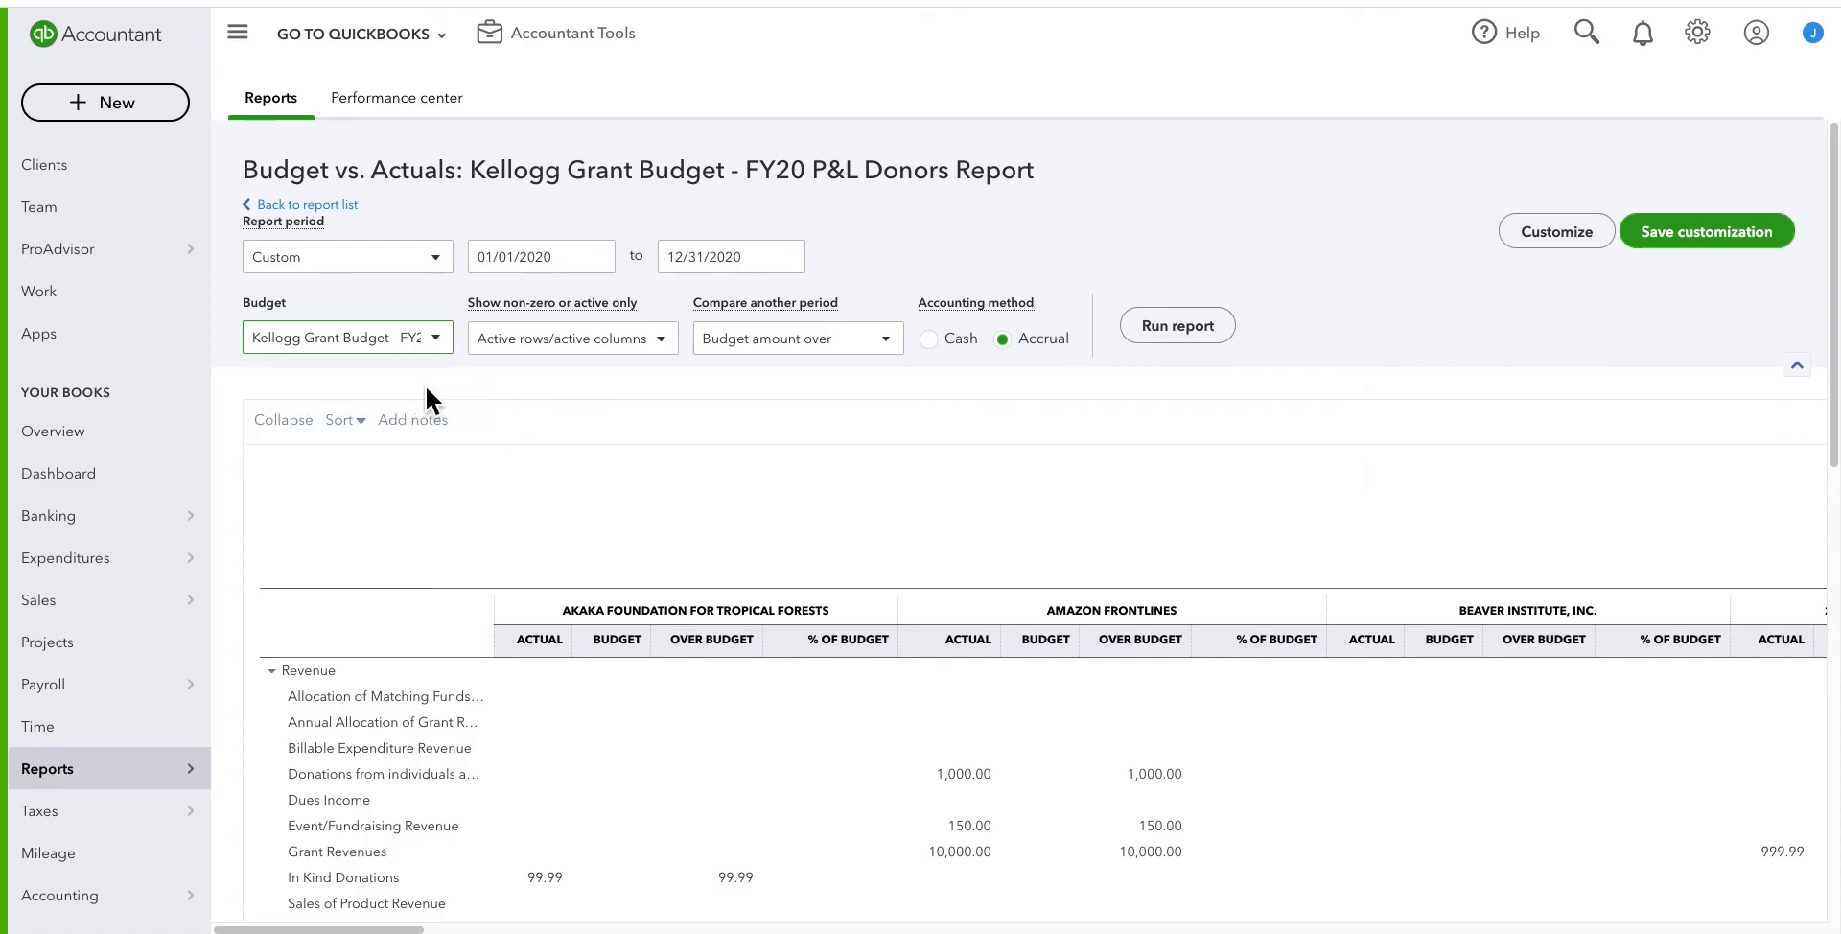
scroll(796, 456, down, 1)
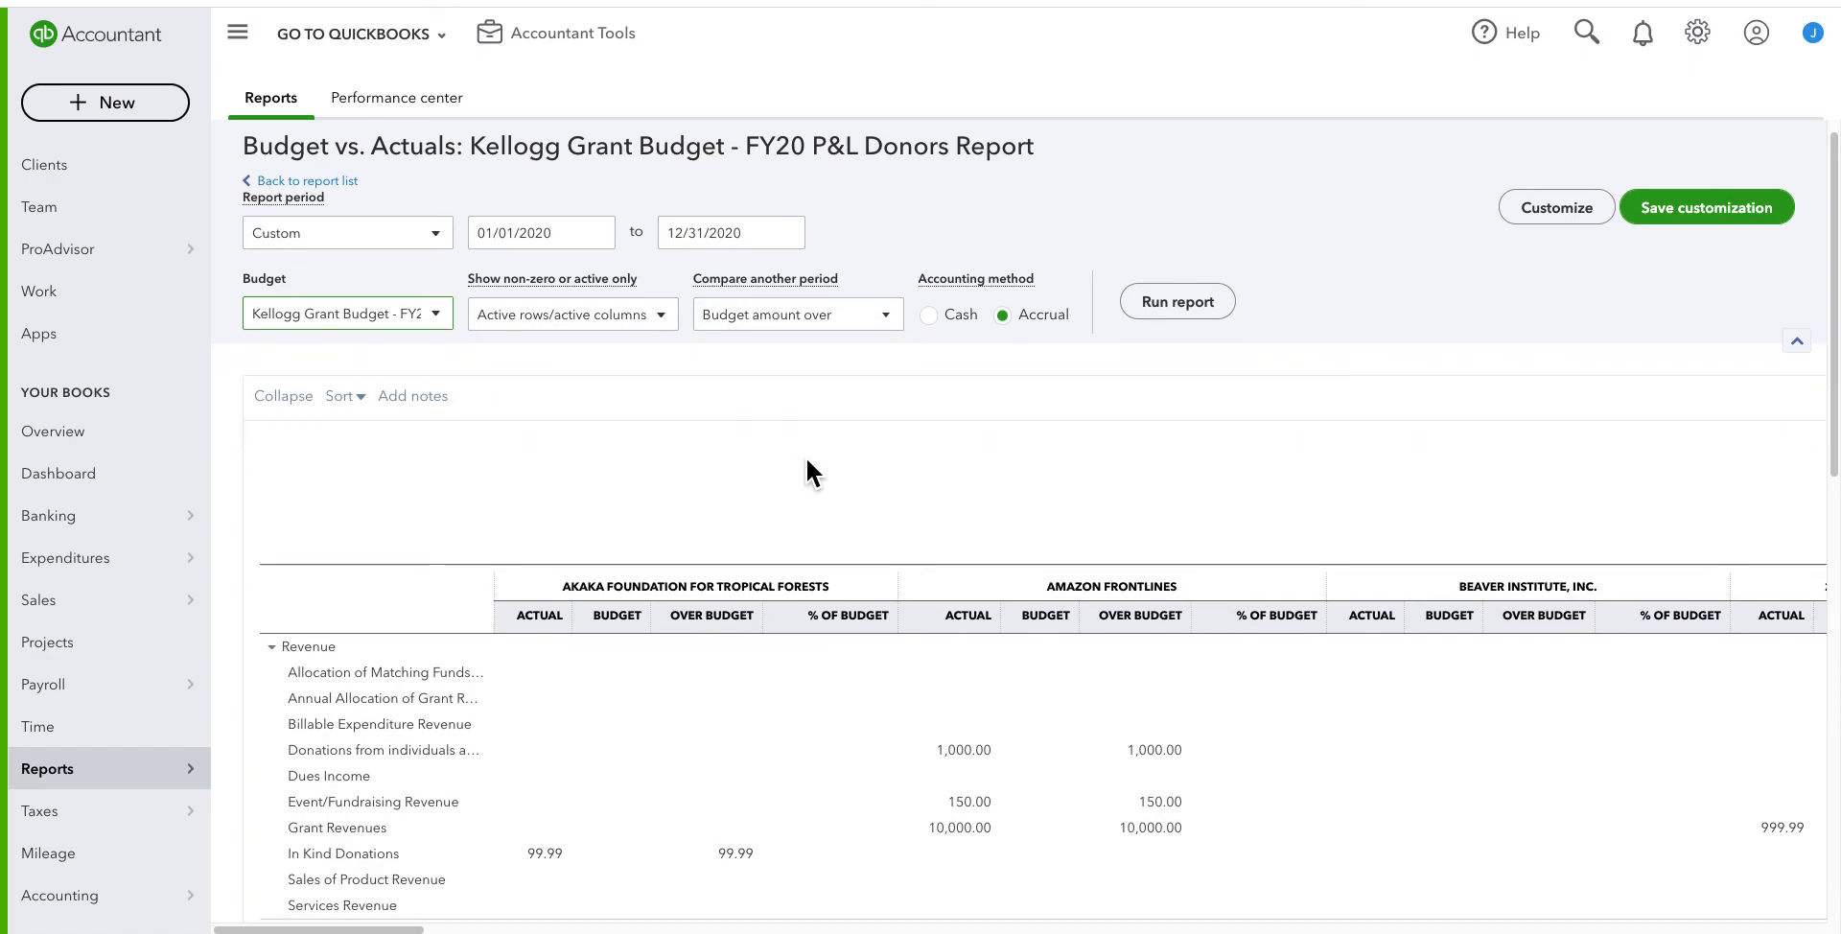
scroll(806, 456, down, 2)
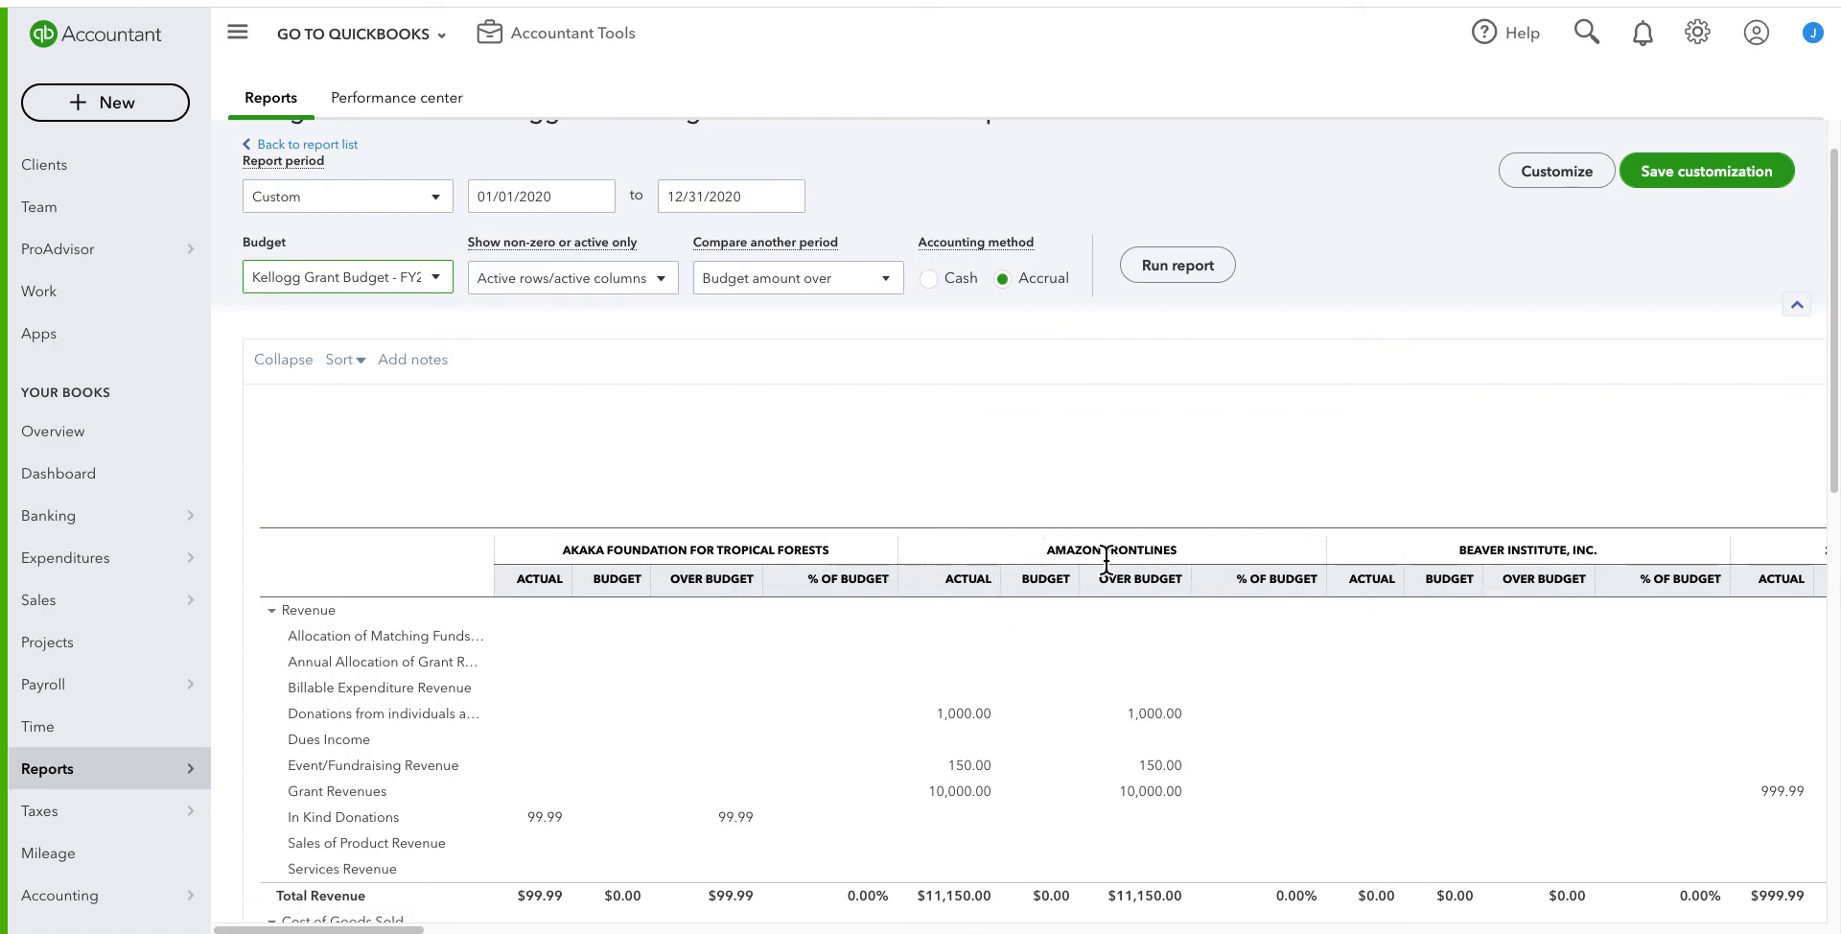
Open the report's customization settings, expand the filter options and enable the Donor filter
click(1550, 179)
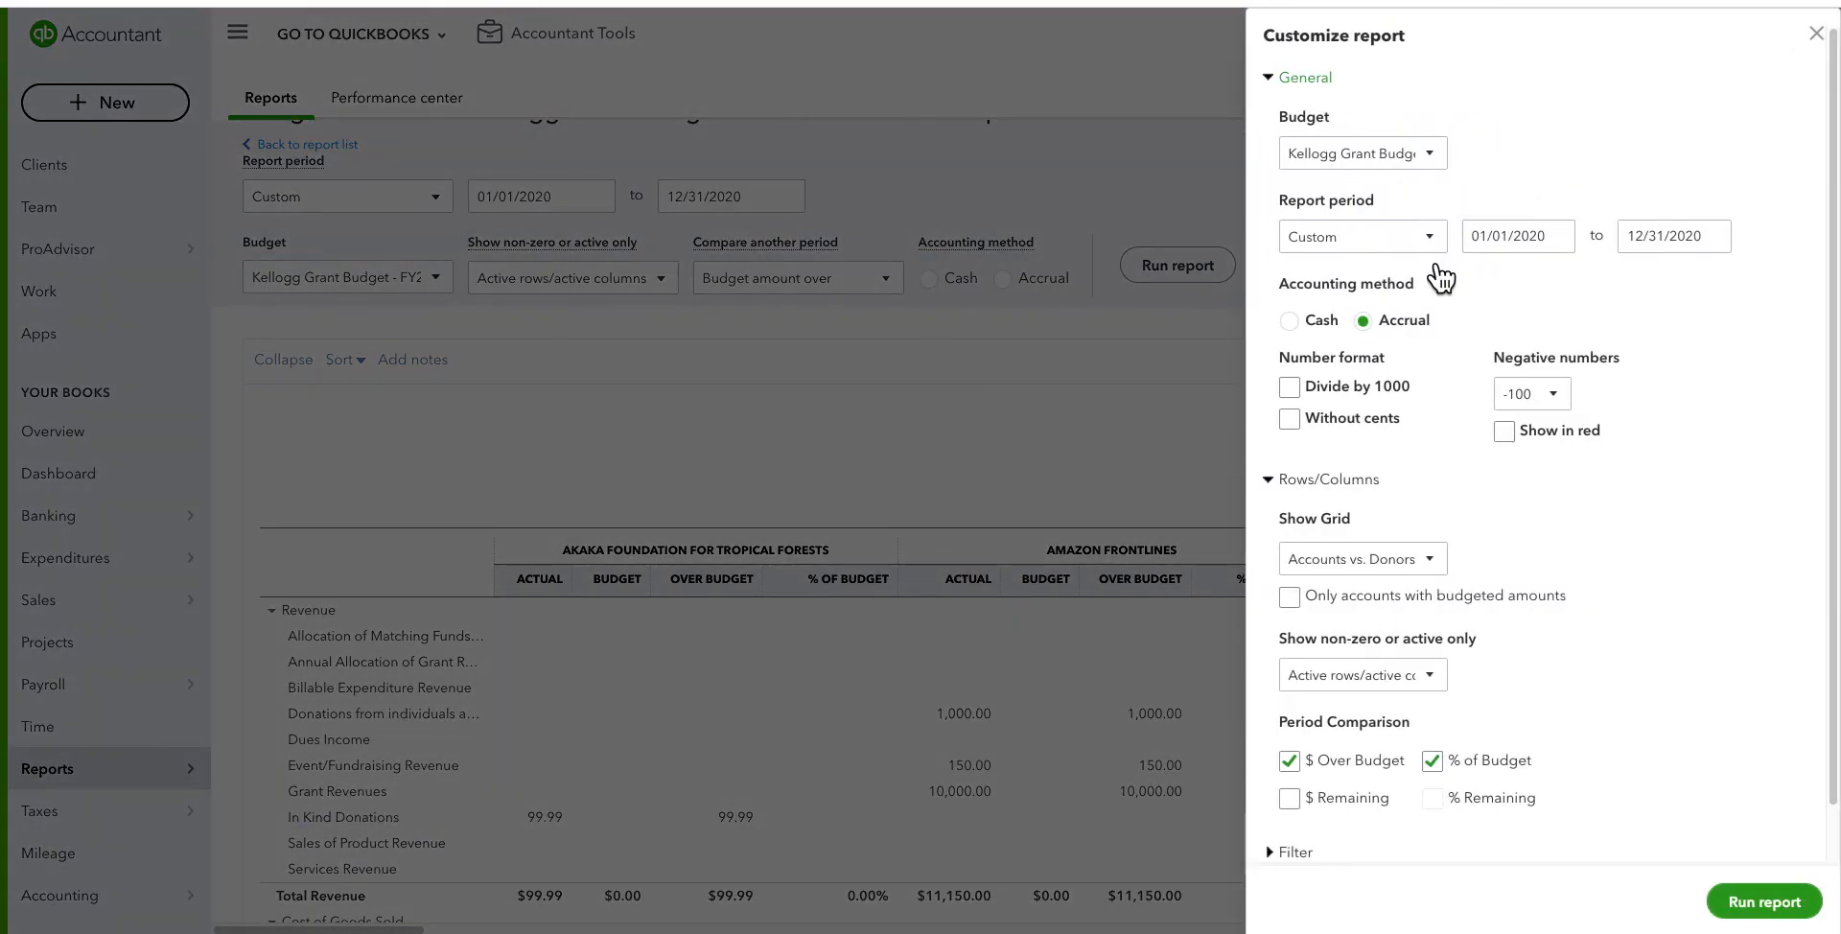
scroll(1374, 674, down, 1)
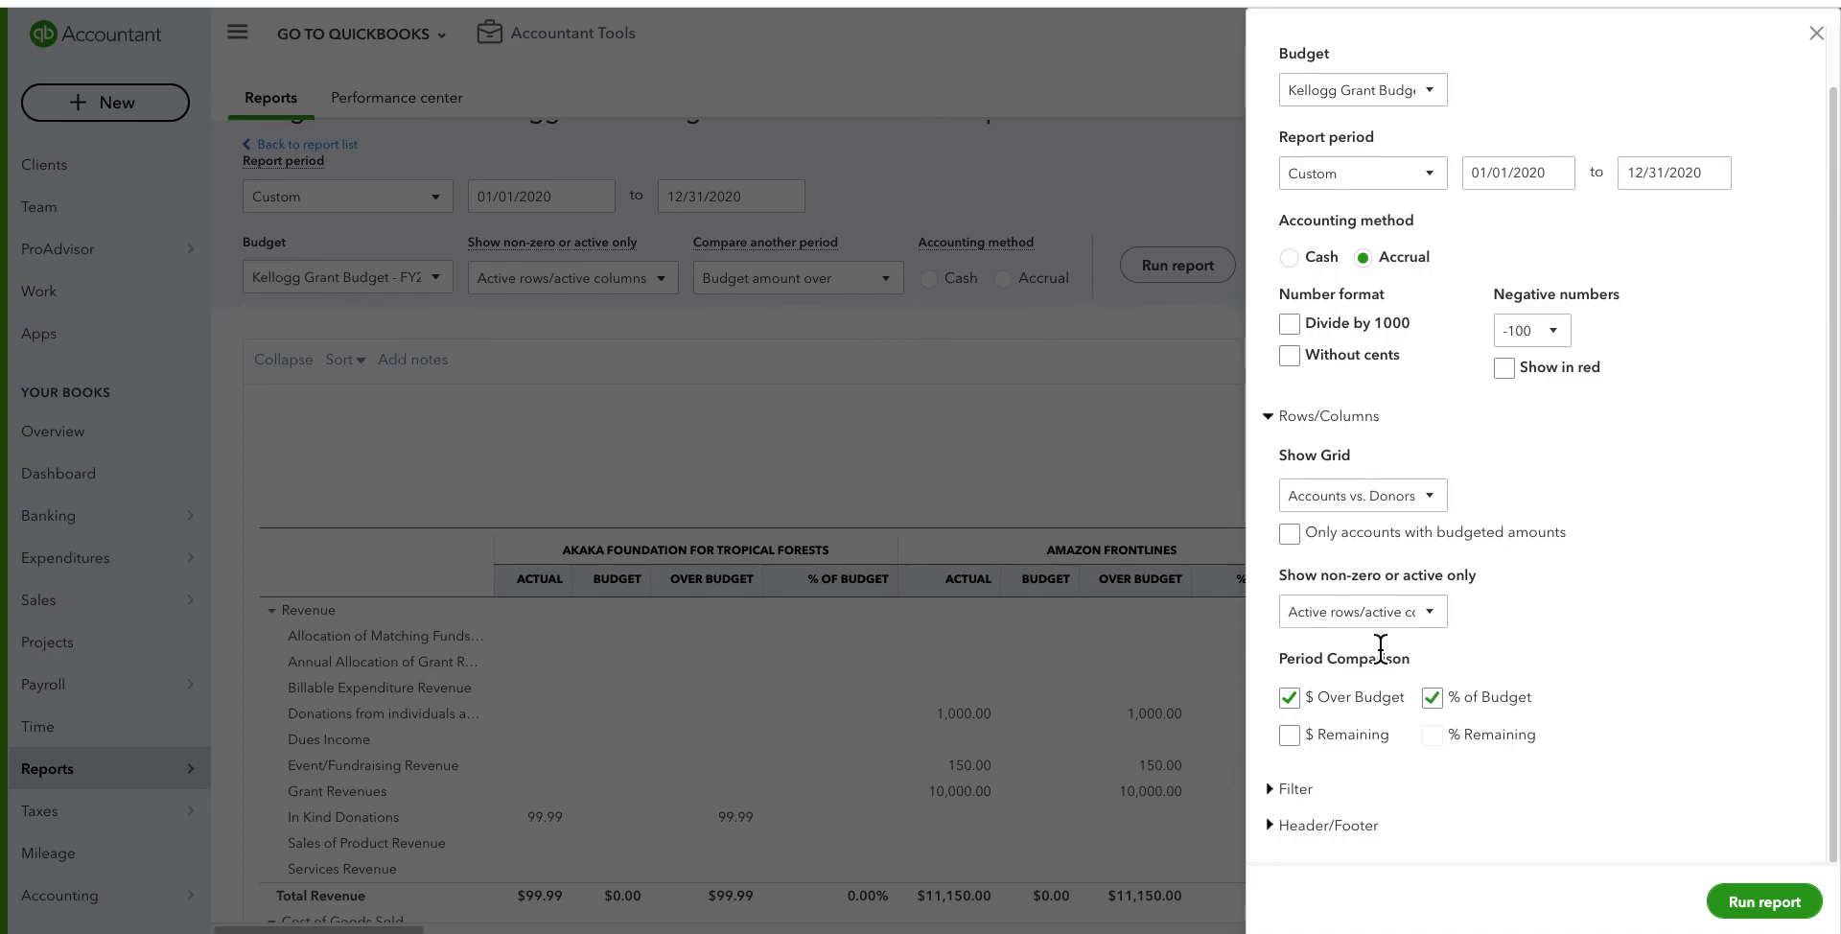
click(1283, 794)
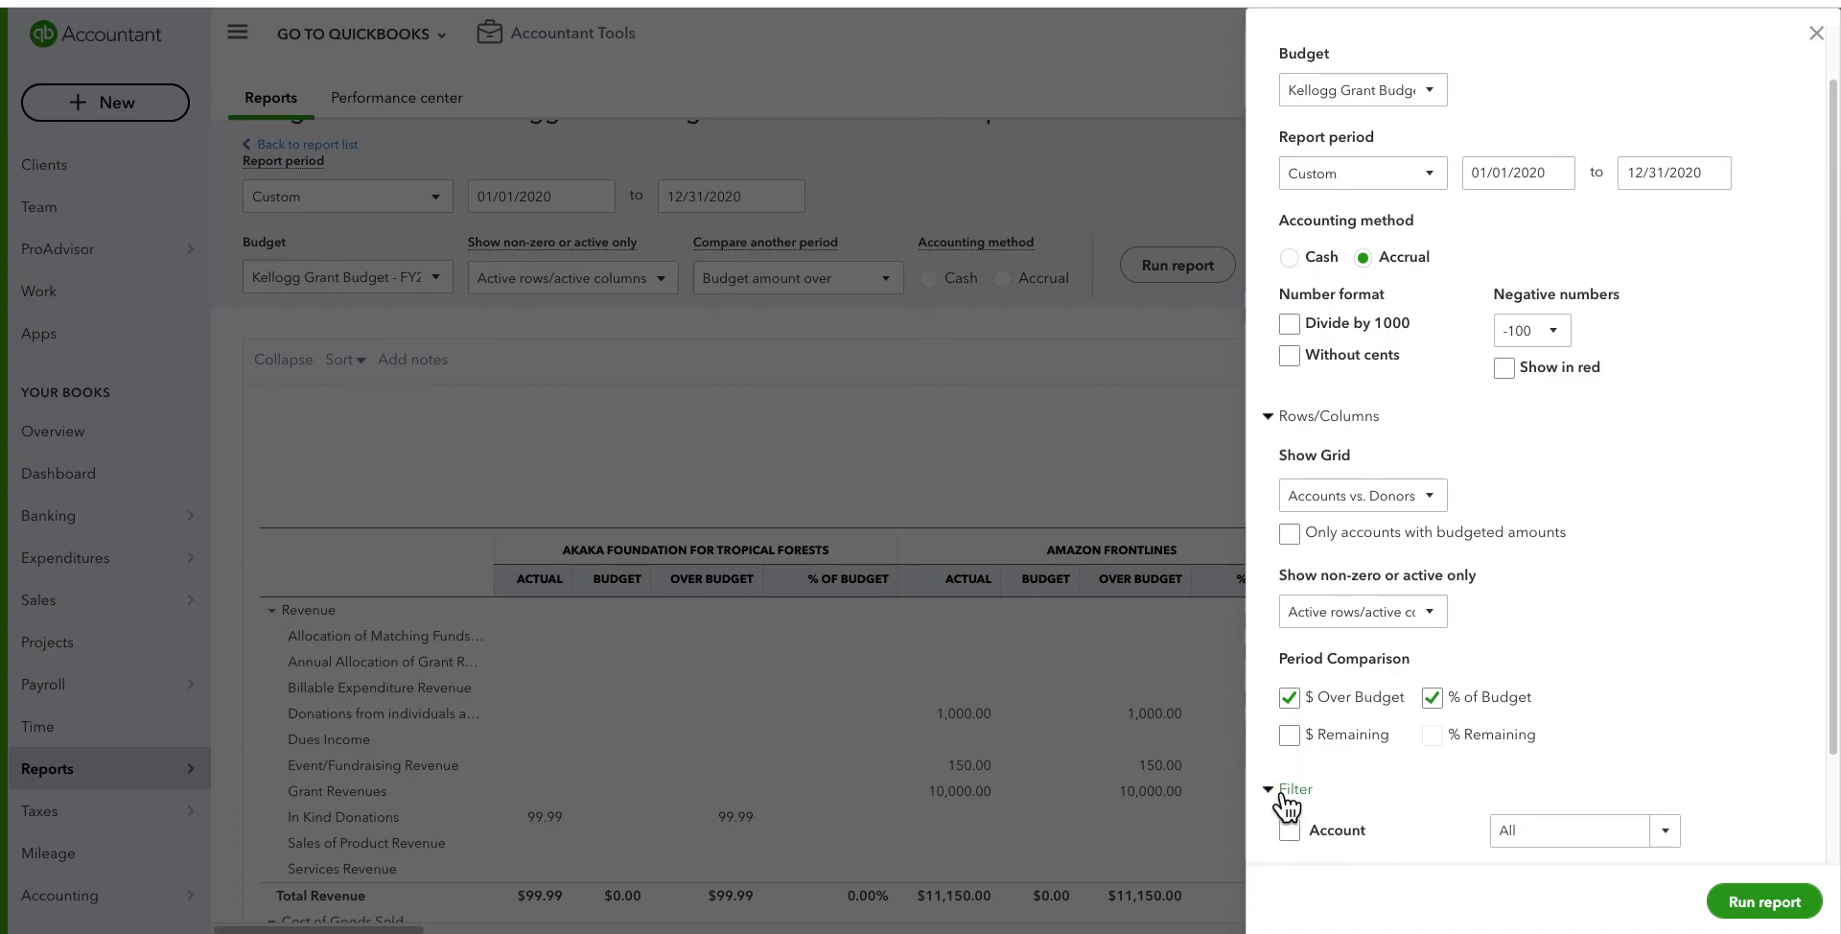
scroll(1391, 791, down, 2)
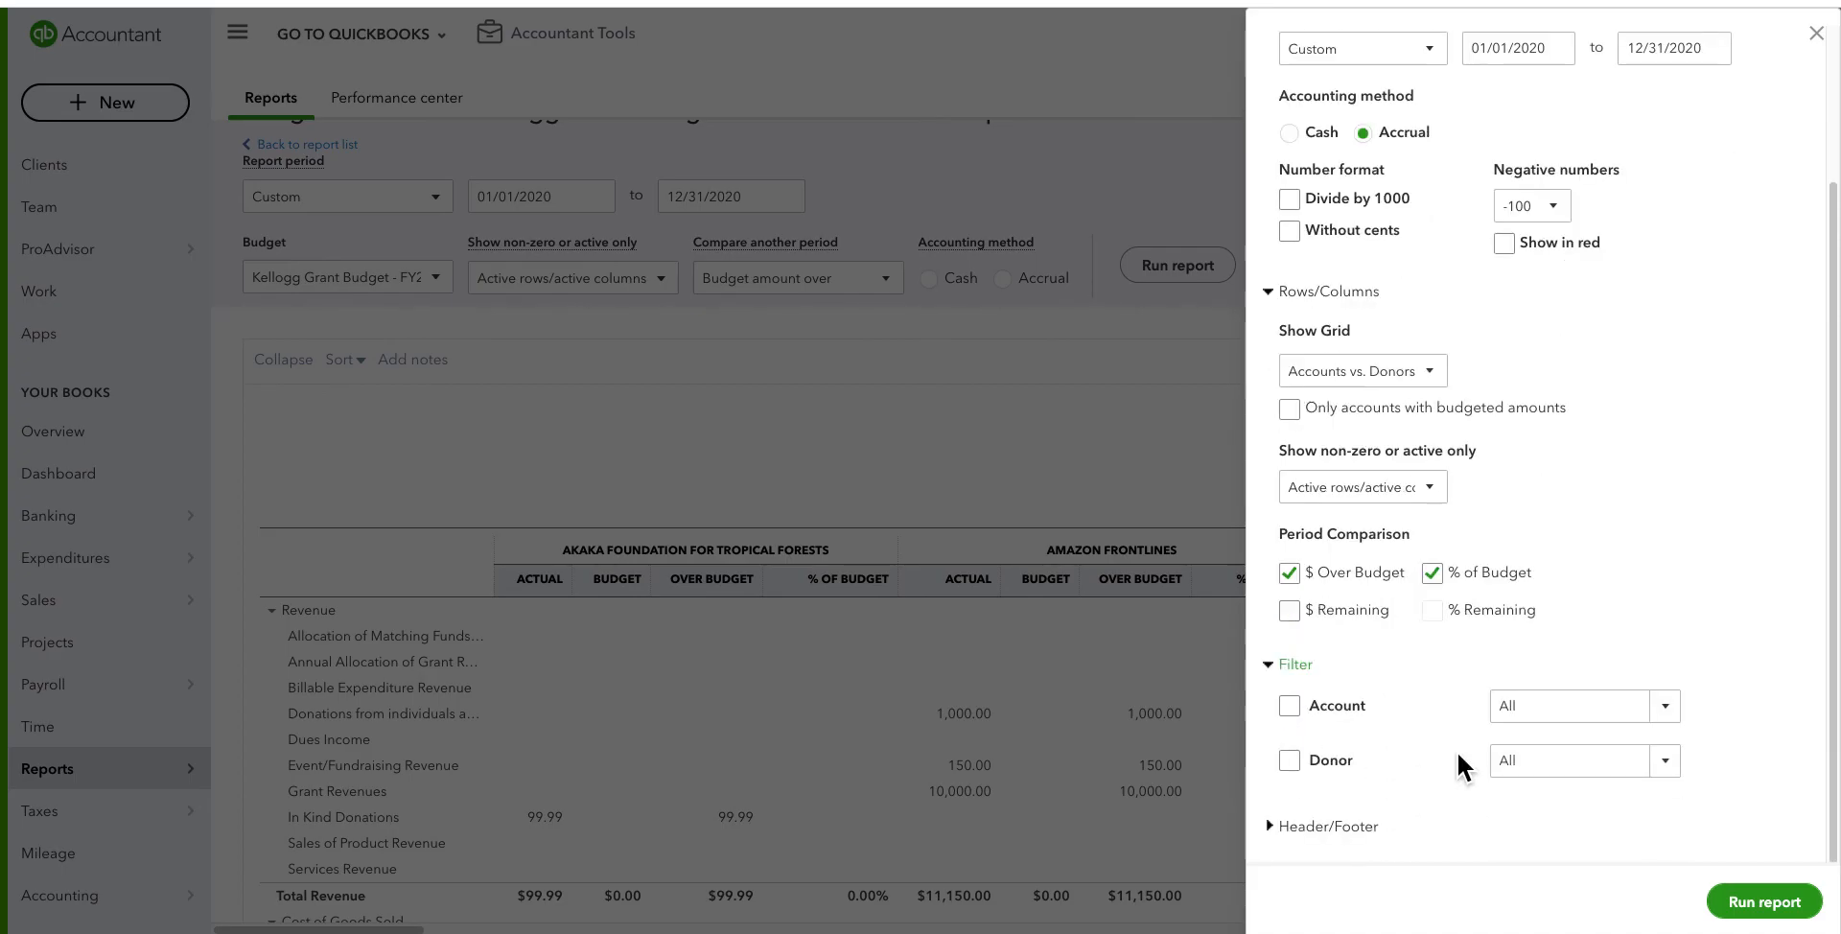
click(1289, 762)
click(1666, 767)
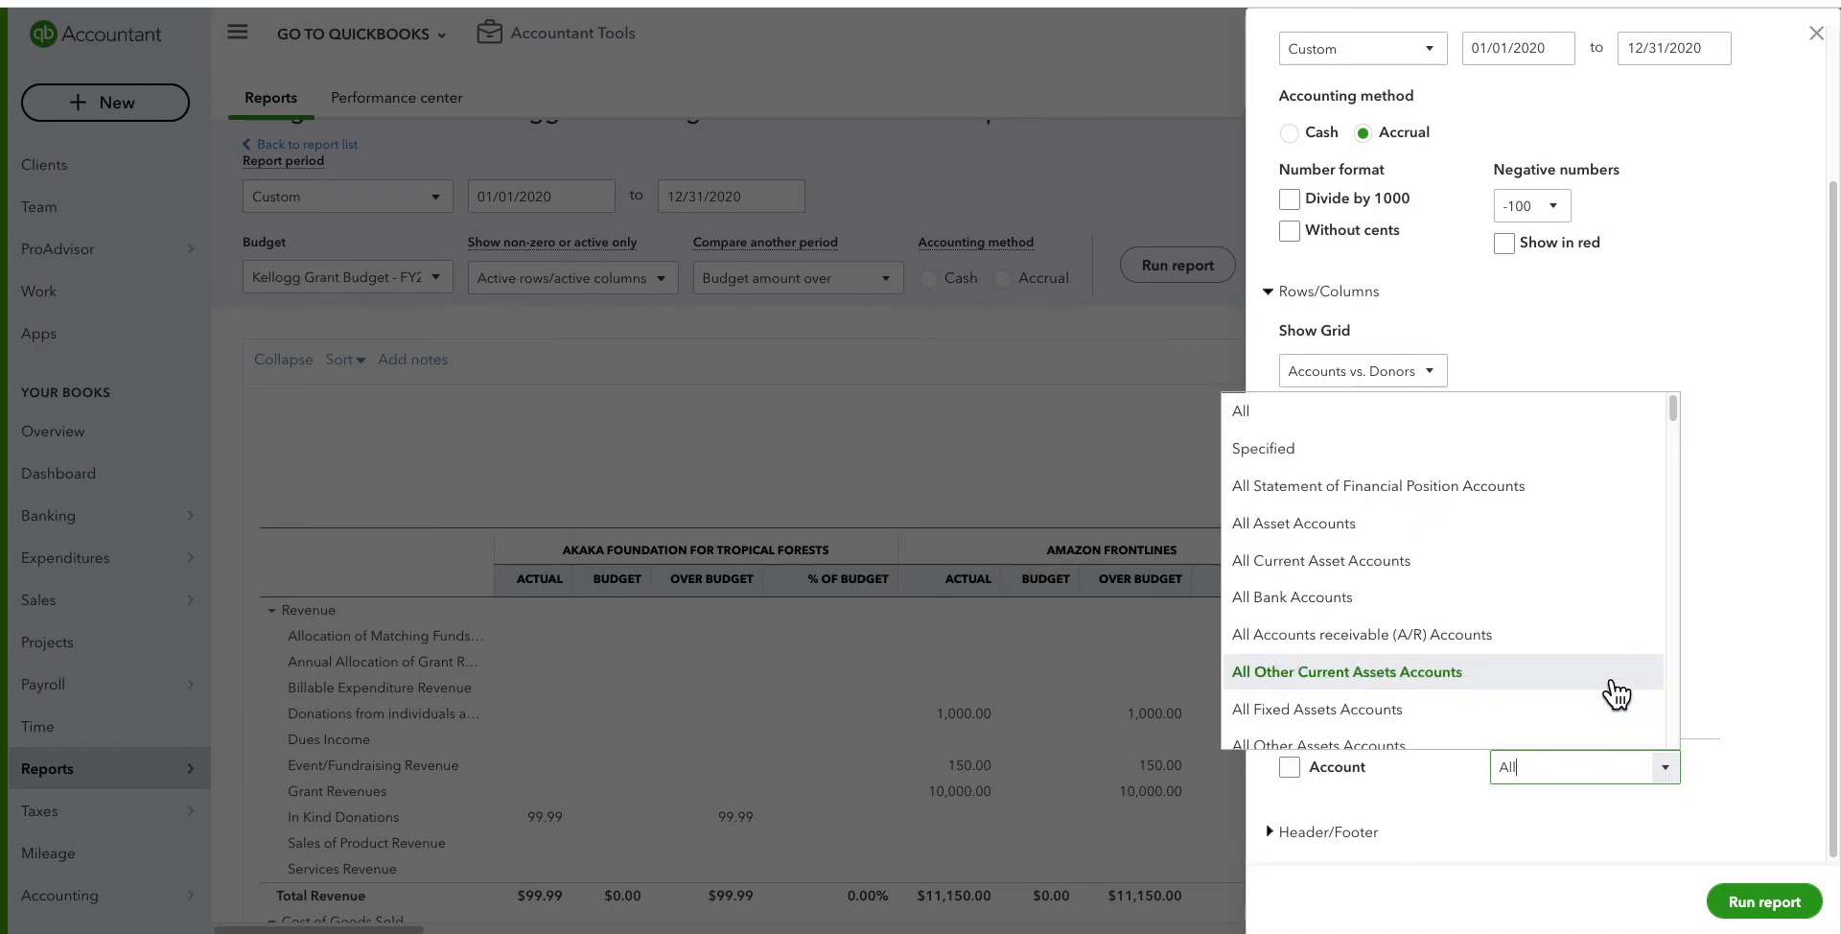
scroll(1546, 623, down, 1)
scroll(1546, 623, down, 10)
scroll(1551, 625, up, 2)
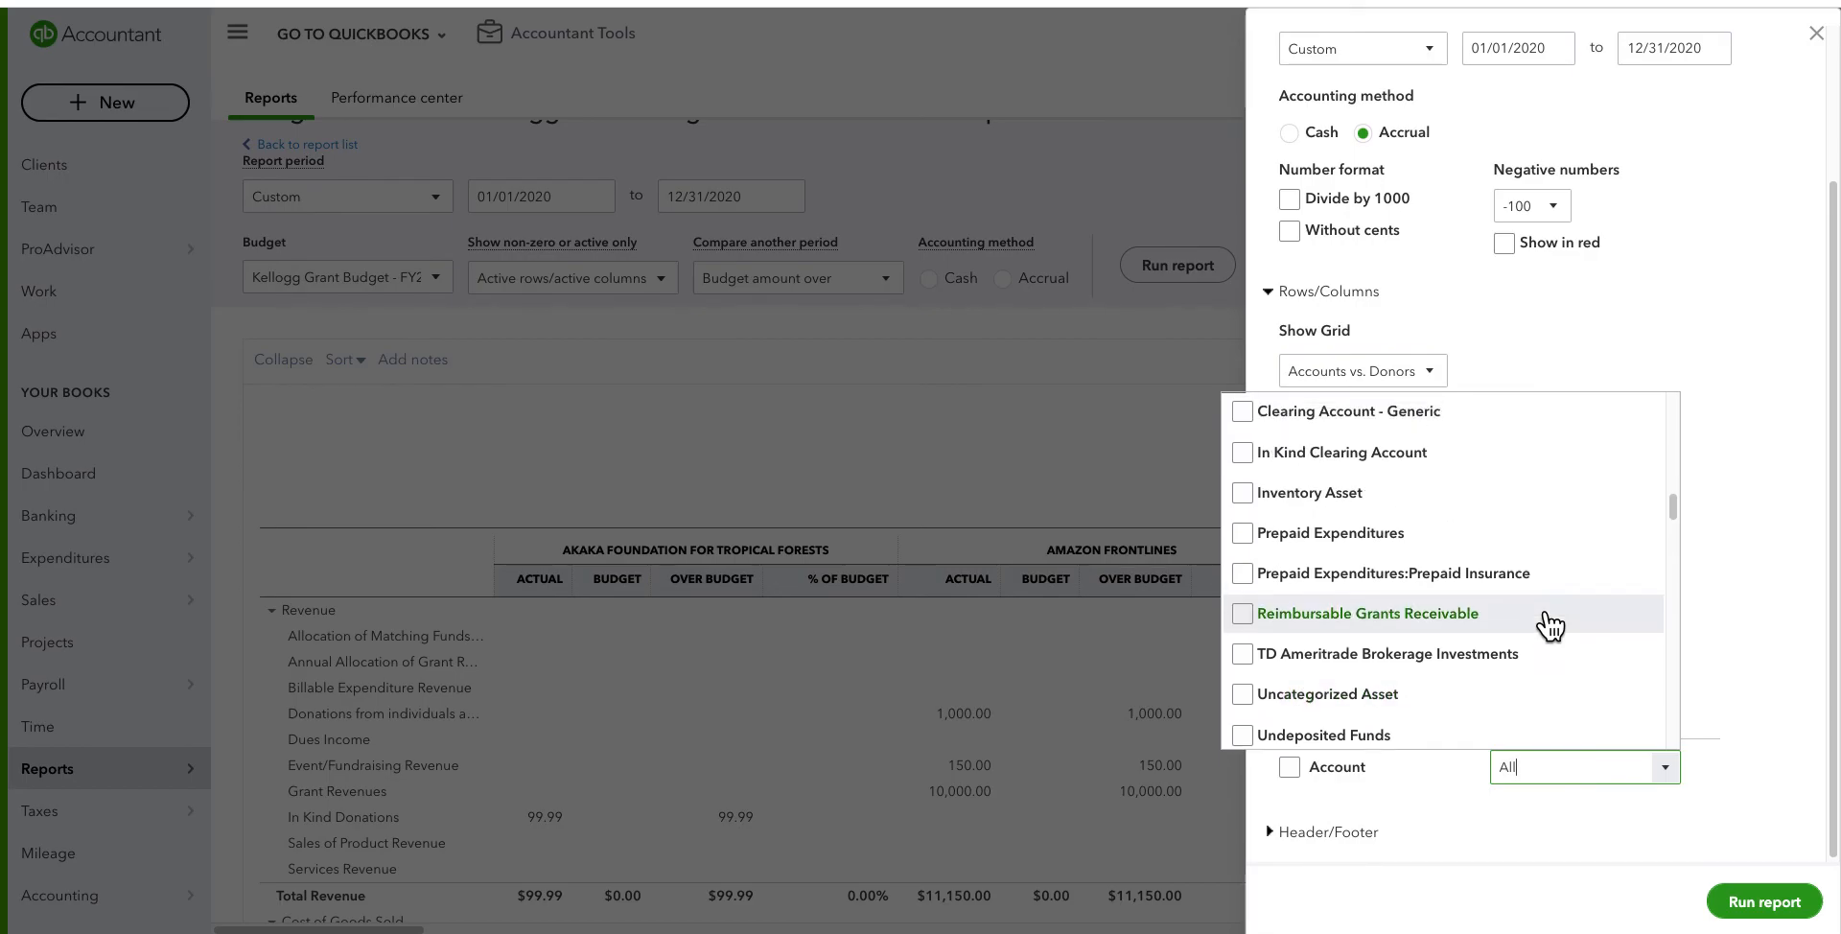
scroll(1546, 621, down, 5)
click(1413, 806)
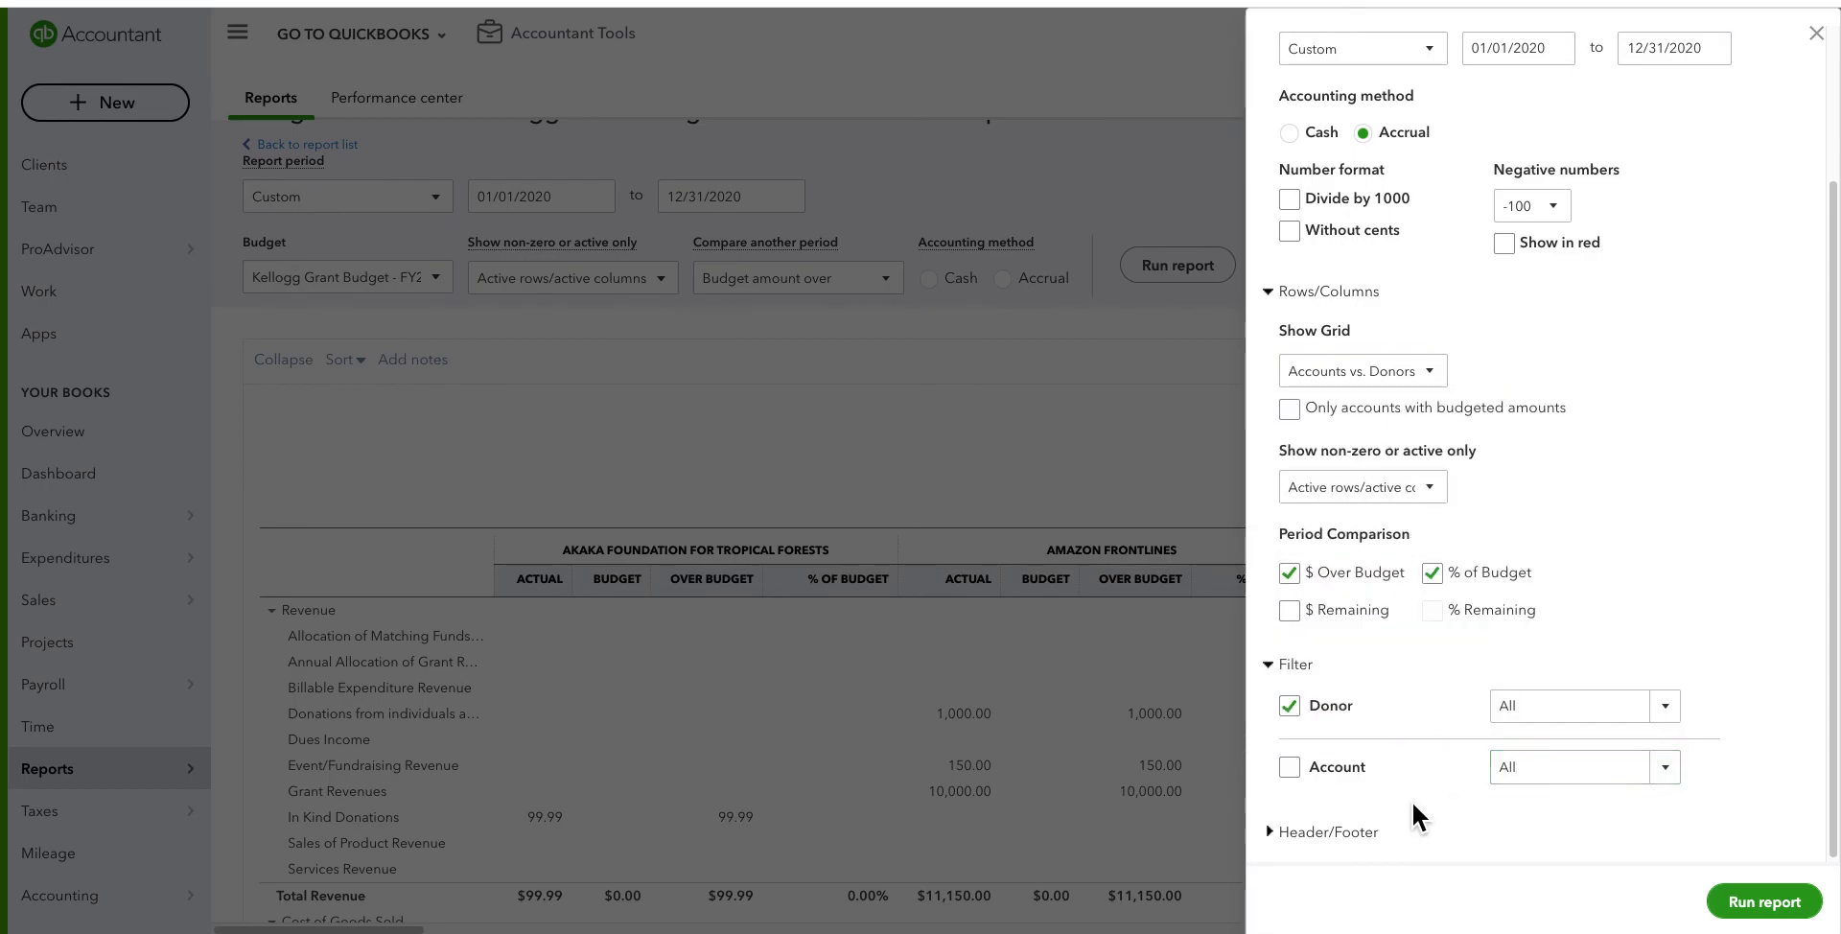
Limit the Donor filter to Kellogg Foundation:2020 Shelter Support Grant and run the customized report
click(1667, 722)
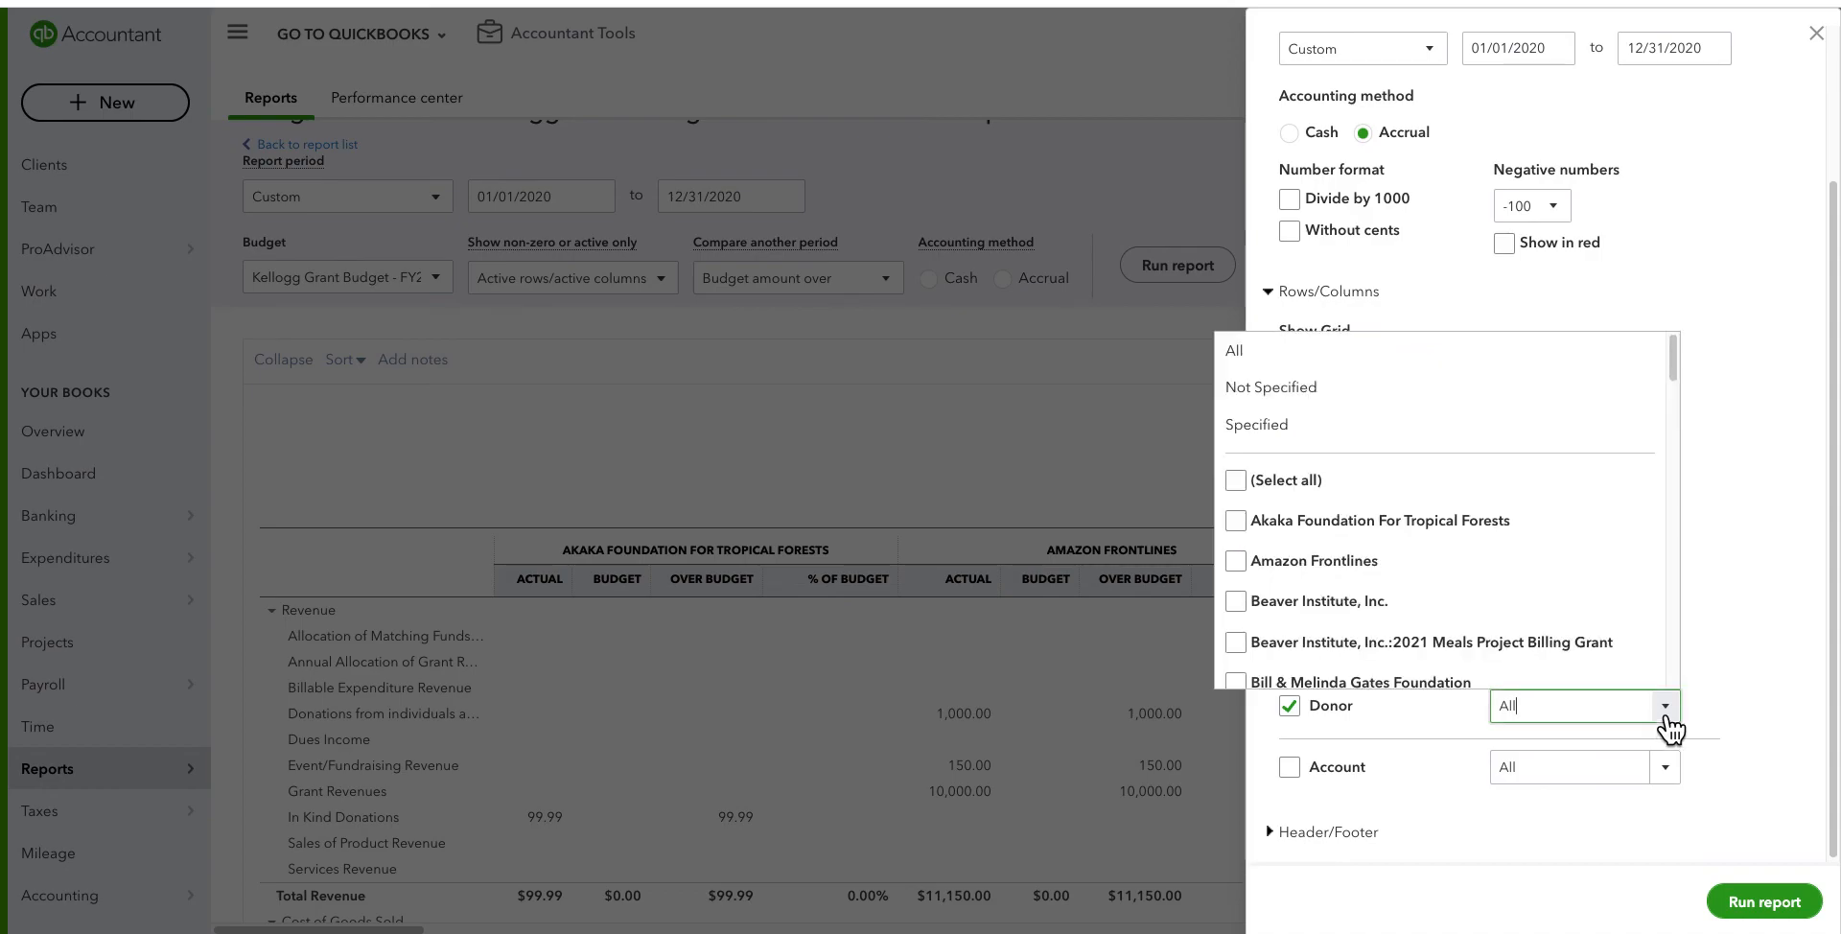
scroll(1372, 621, down, 2)
scroll(1469, 601, down, 4)
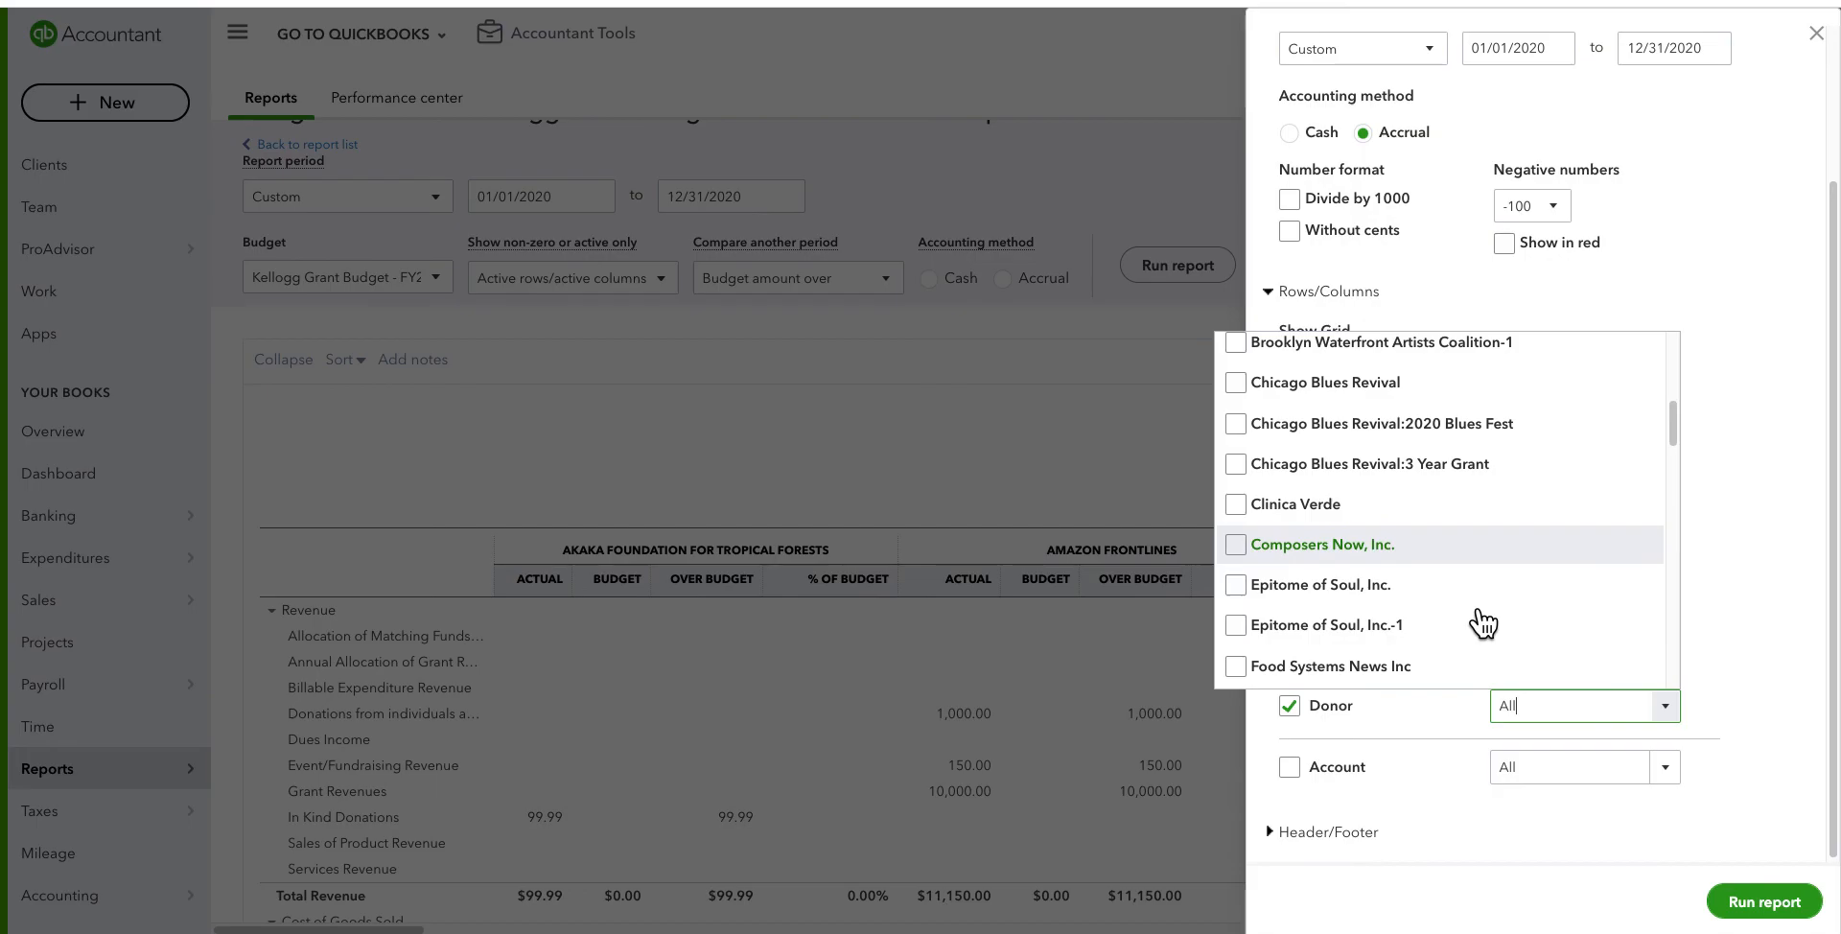
scroll(1483, 623, down, 5)
scroll(1483, 624, down, 5)
scroll(1483, 623, down, 2)
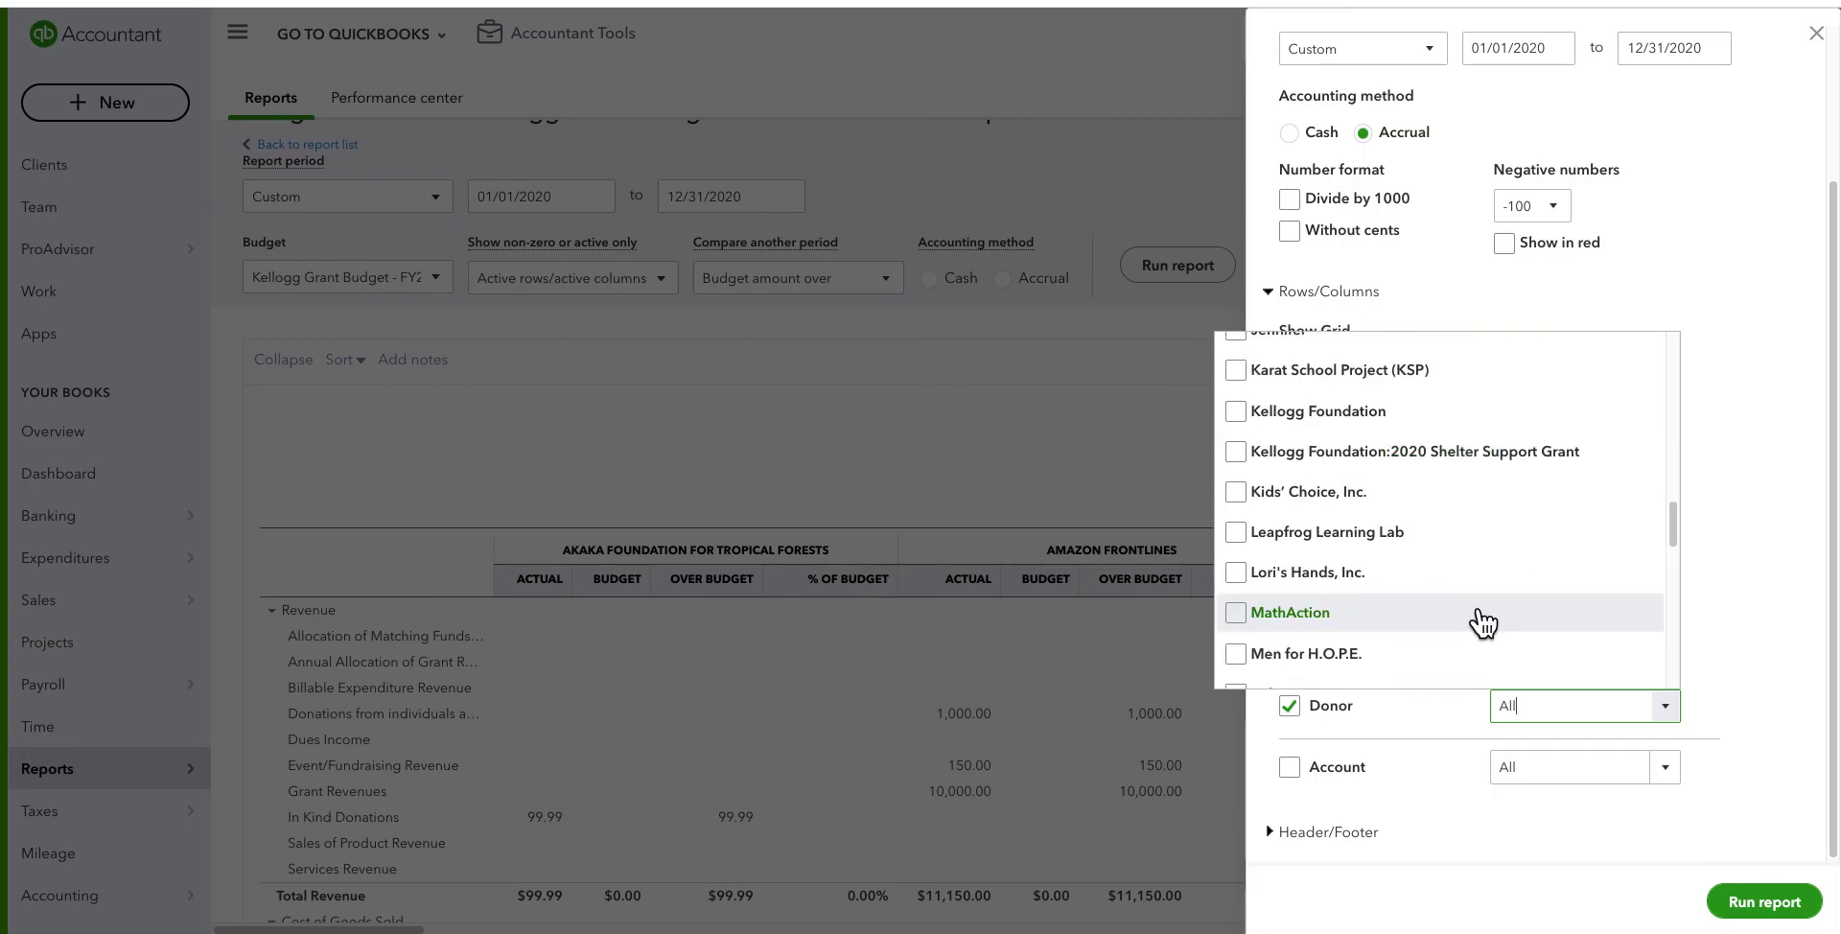
click(1241, 452)
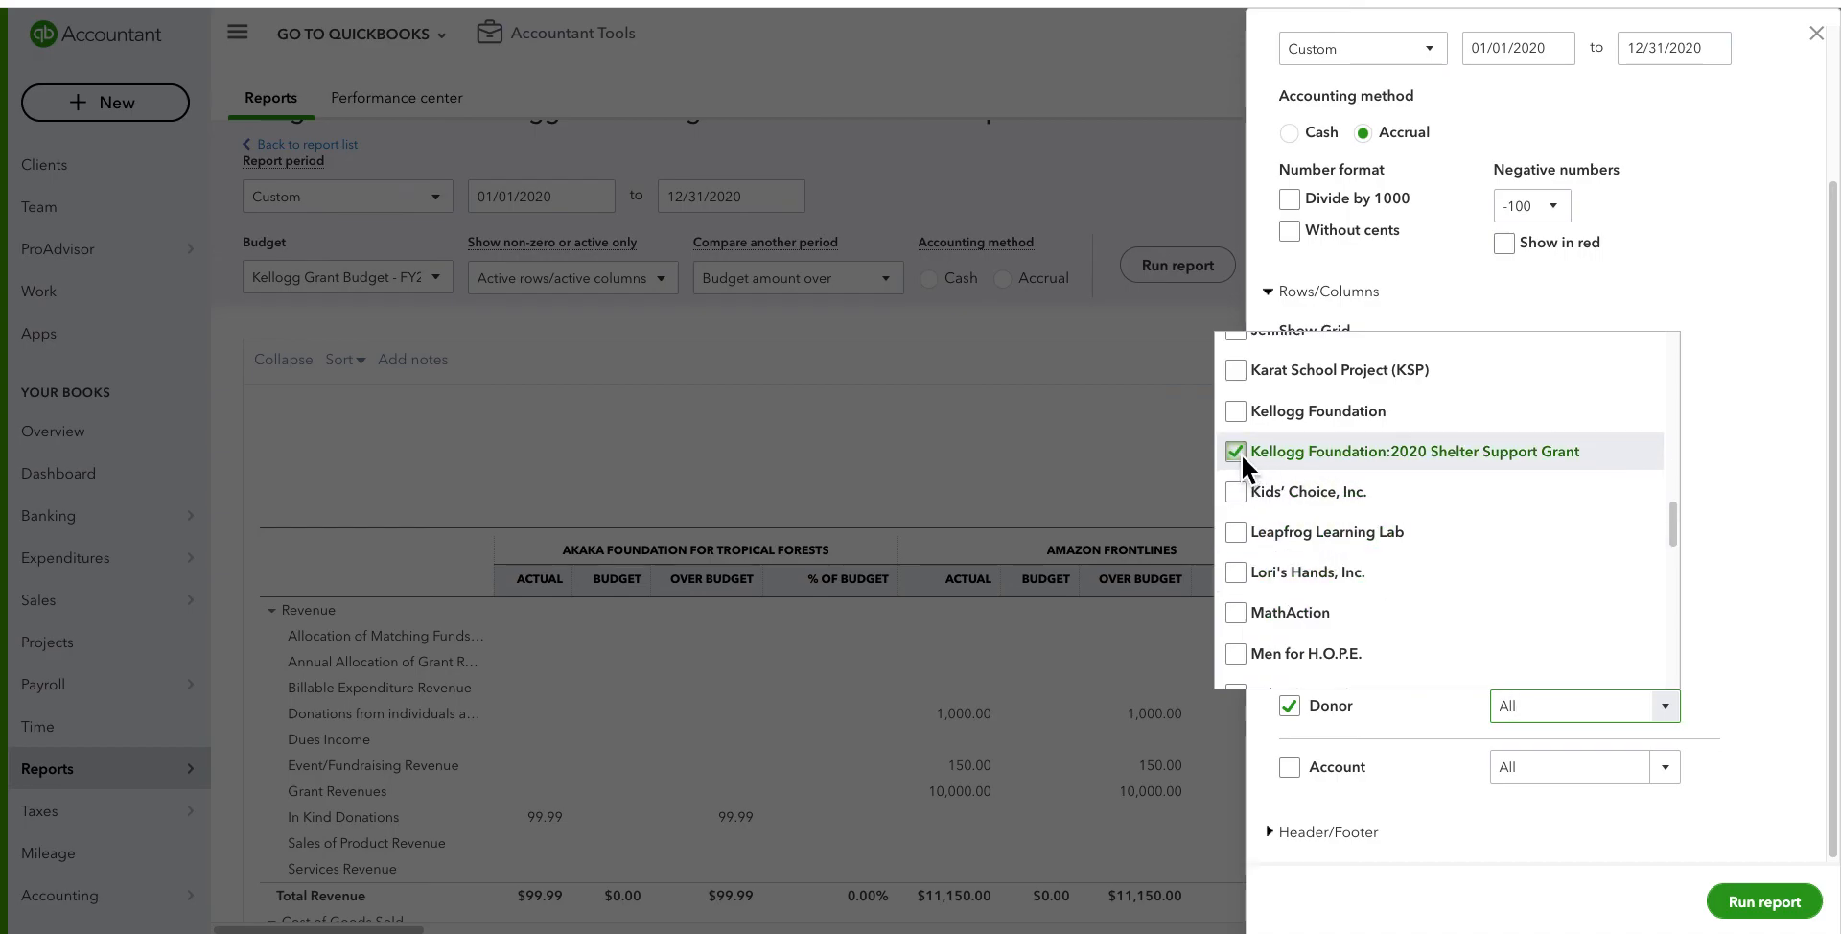
click(1763, 906)
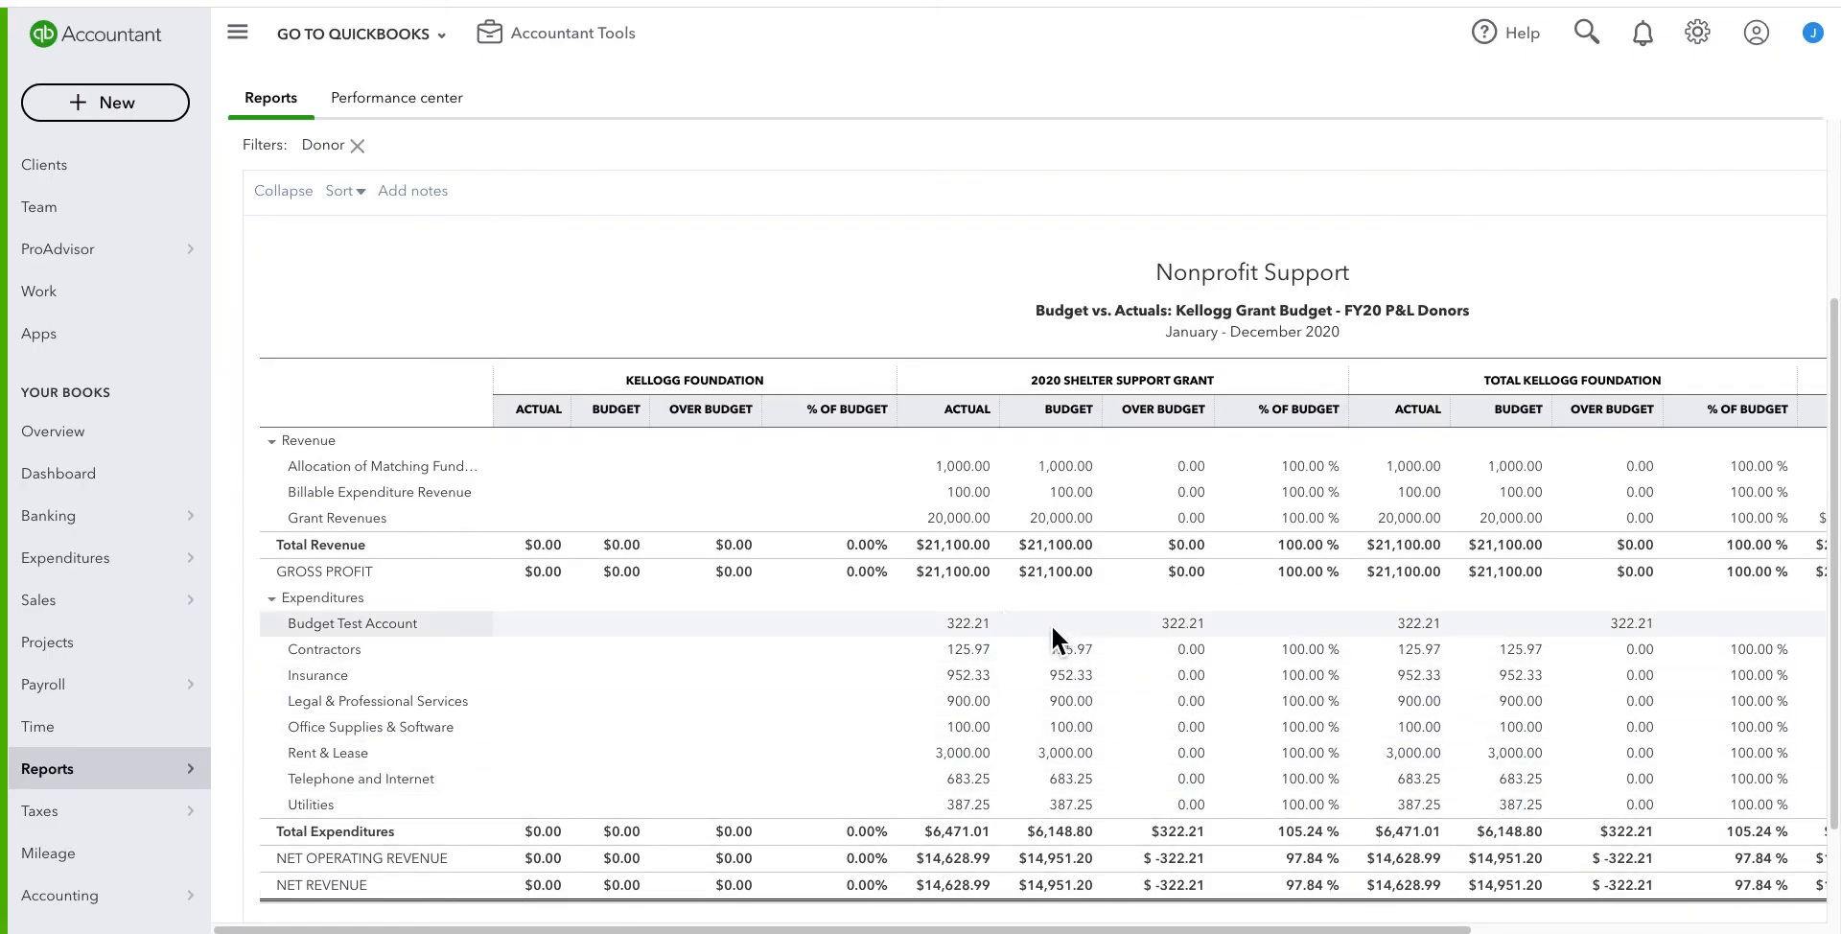